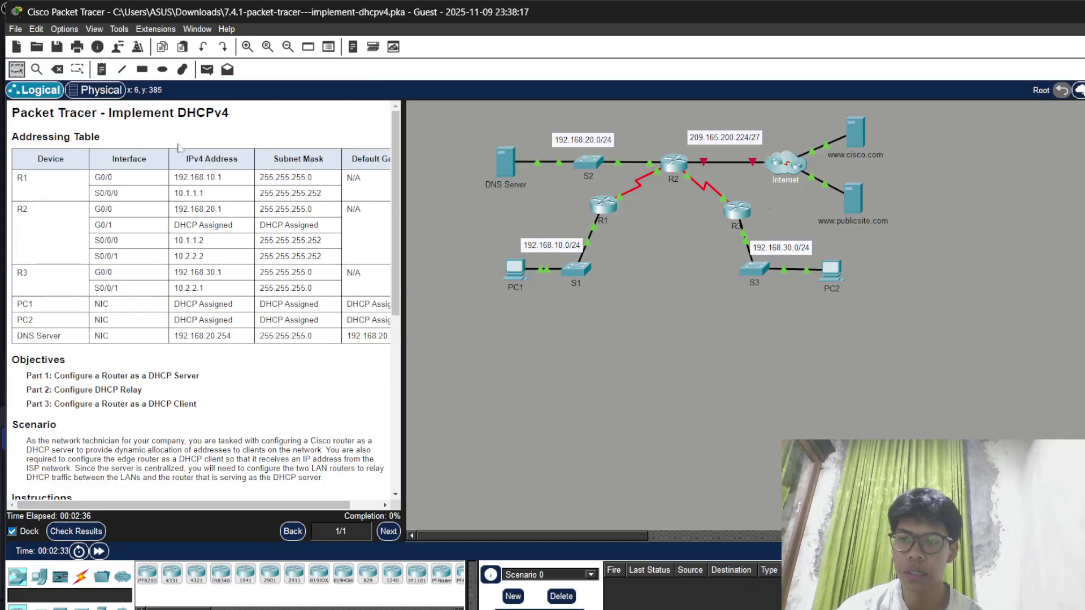
# Step: Read the activity's addressing table, objectives, scenario, and instructions for the DHCP server, relay and client parts
pyautogui.hscroll(1, 178, 148)
pyautogui.hscroll(-1, 178, 148)
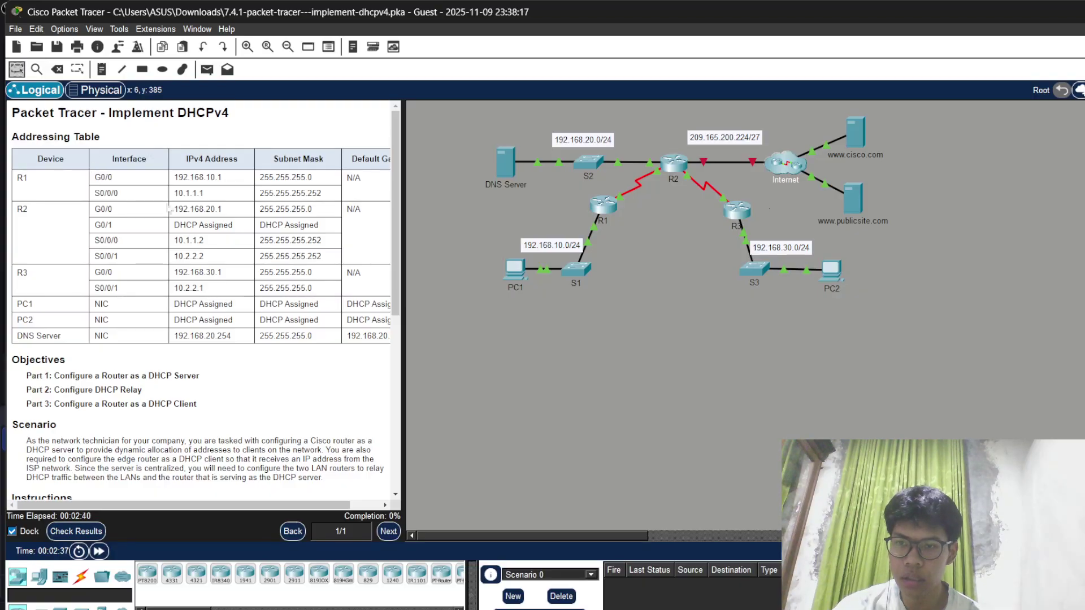
pyautogui.hscroll(1, 198, 305)
pyautogui.hscroll(-1, 198, 305)
pyautogui.hscroll(-1, 119, 224)
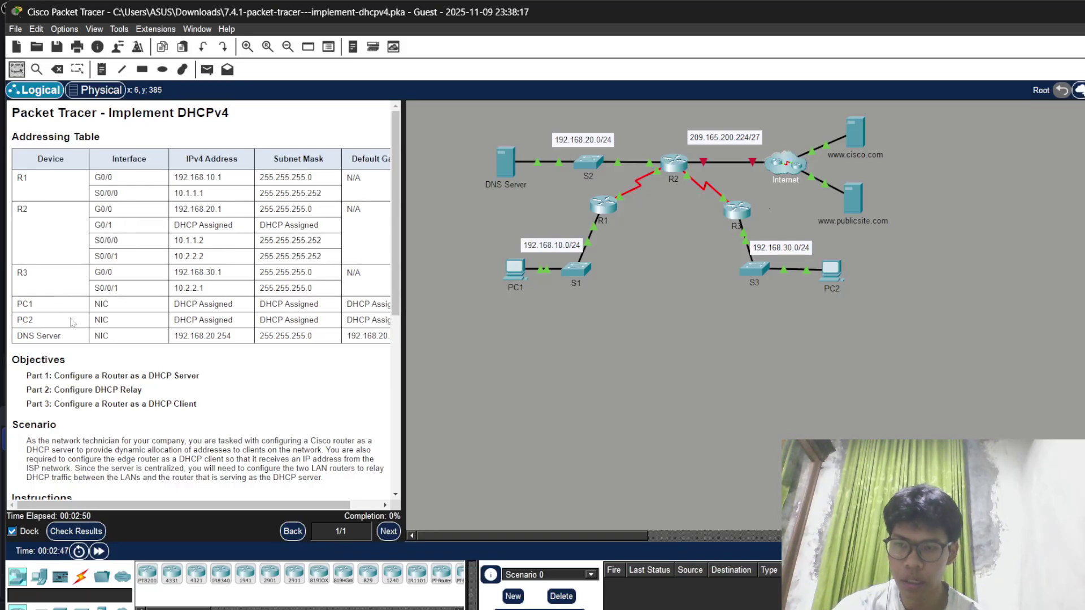
pyautogui.hscroll(2, 72, 322)
pyautogui.hscroll(-2, 72, 322)
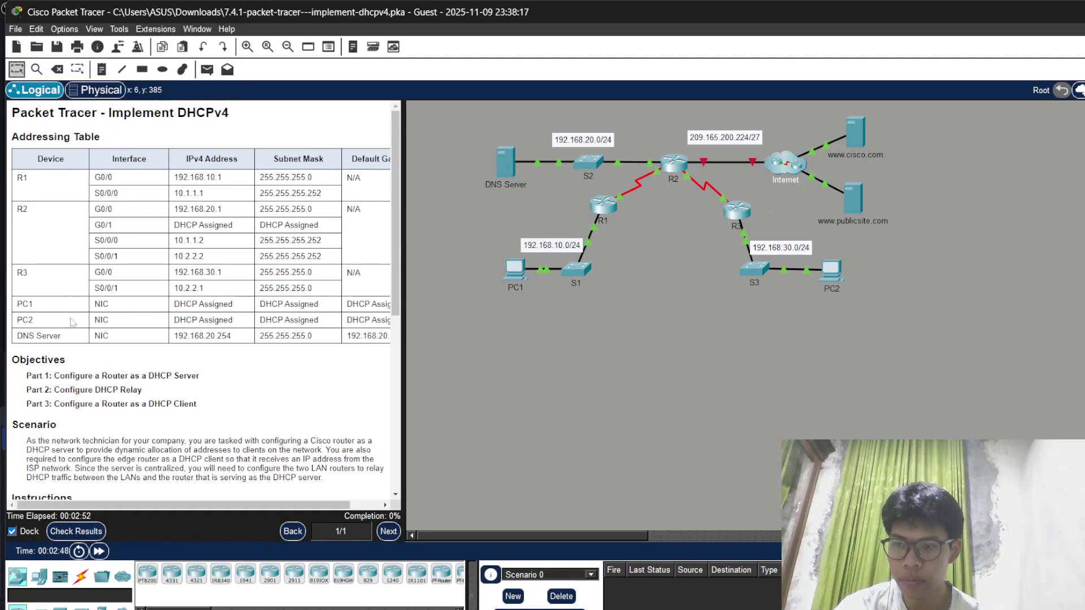
pyautogui.scroll(-3, 72, 322)
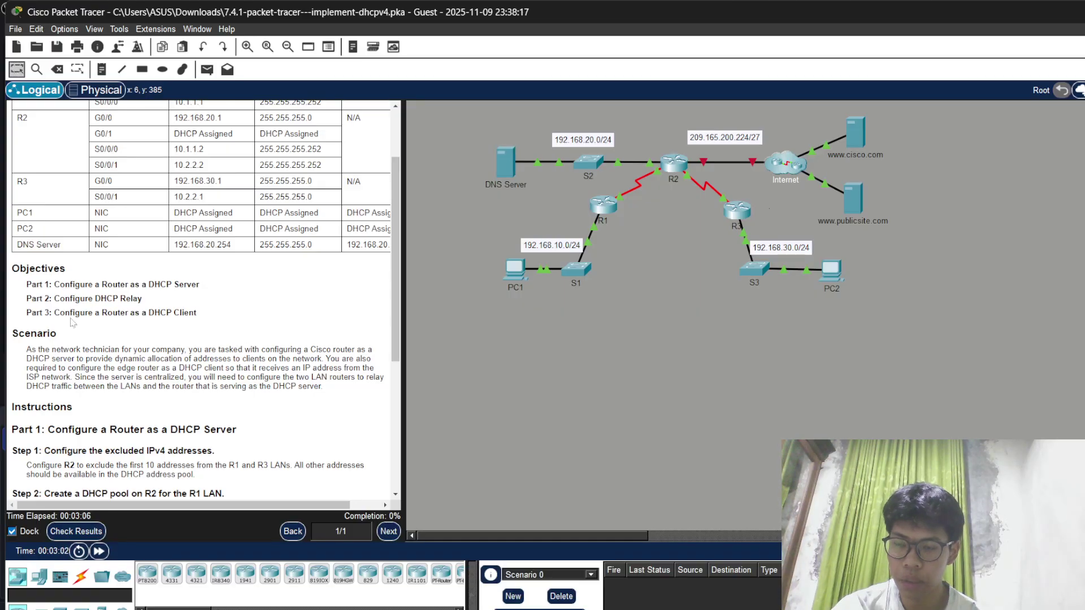
pyautogui.scroll(-1, 73, 323)
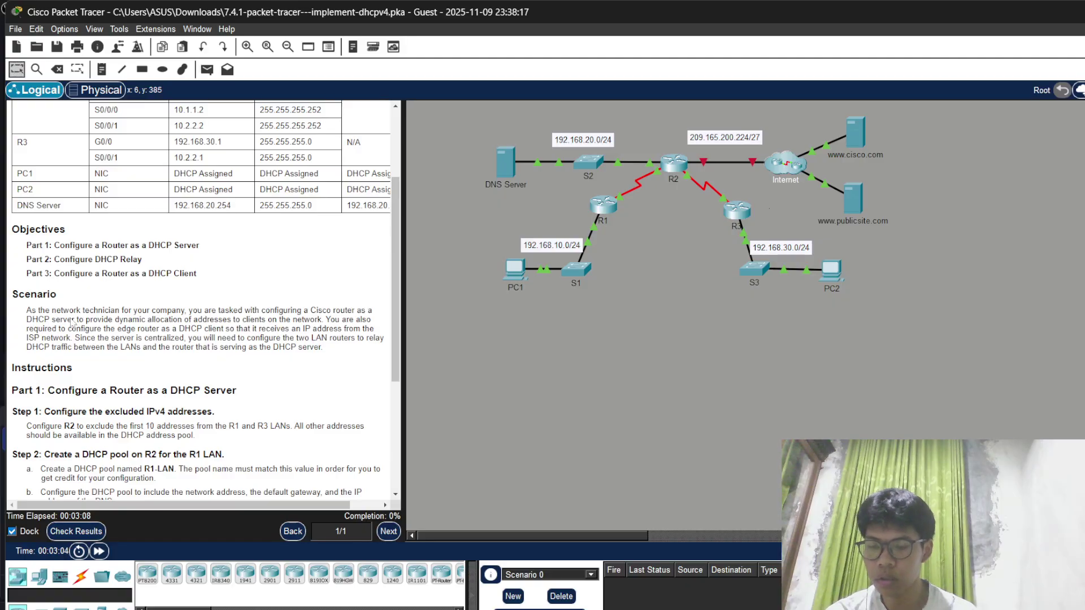
pyautogui.scroll(-1, 73, 323)
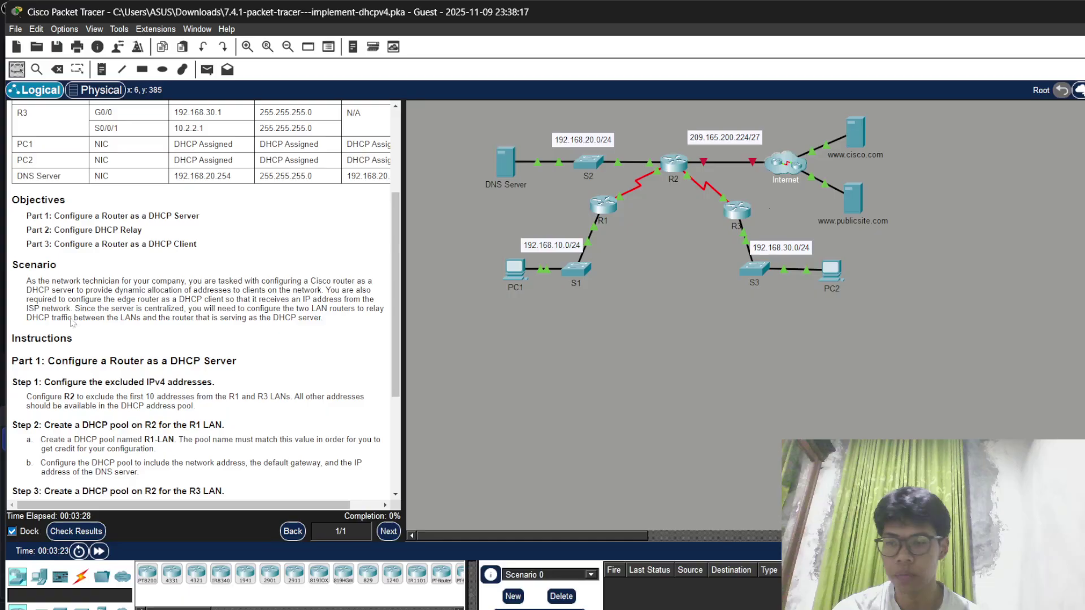
pyautogui.scroll(-2, 72, 323)
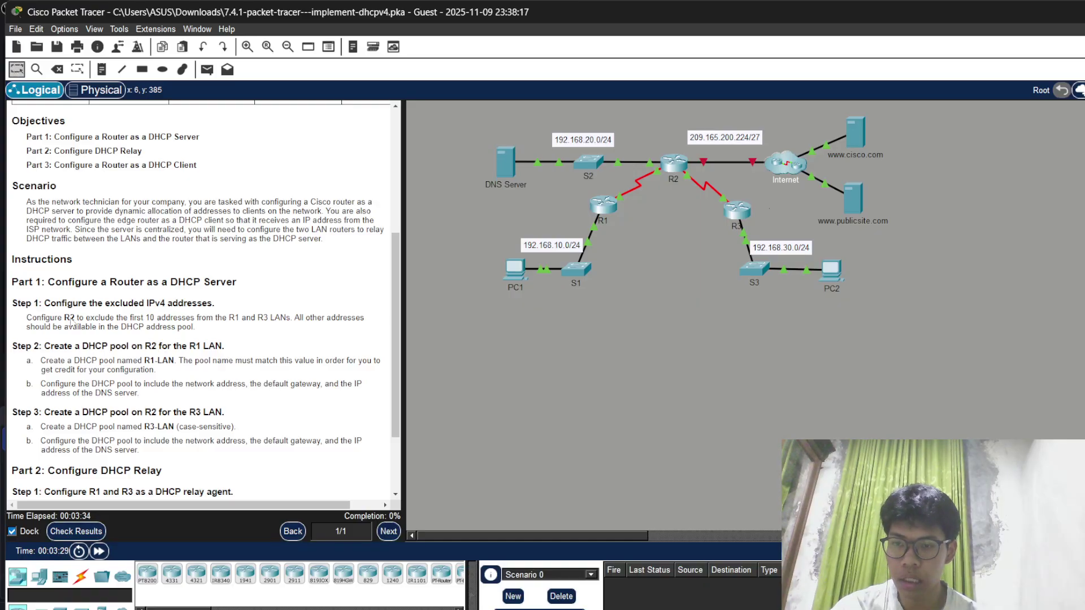
pyautogui.scroll(-1, 72, 324)
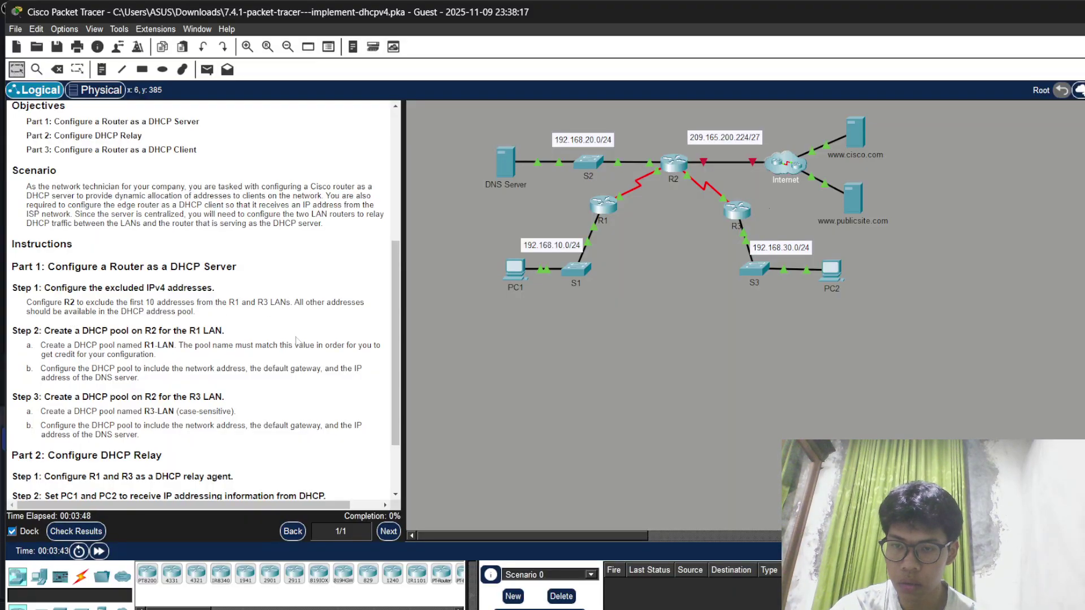
pyautogui.scroll(-1, 297, 339)
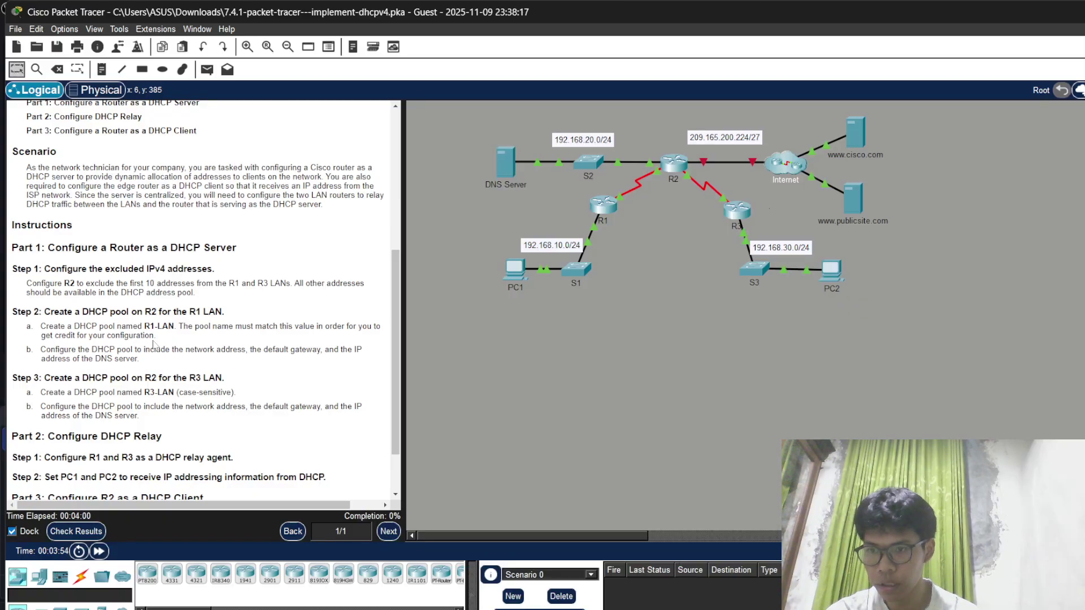
pyautogui.scroll(-1, 154, 345)
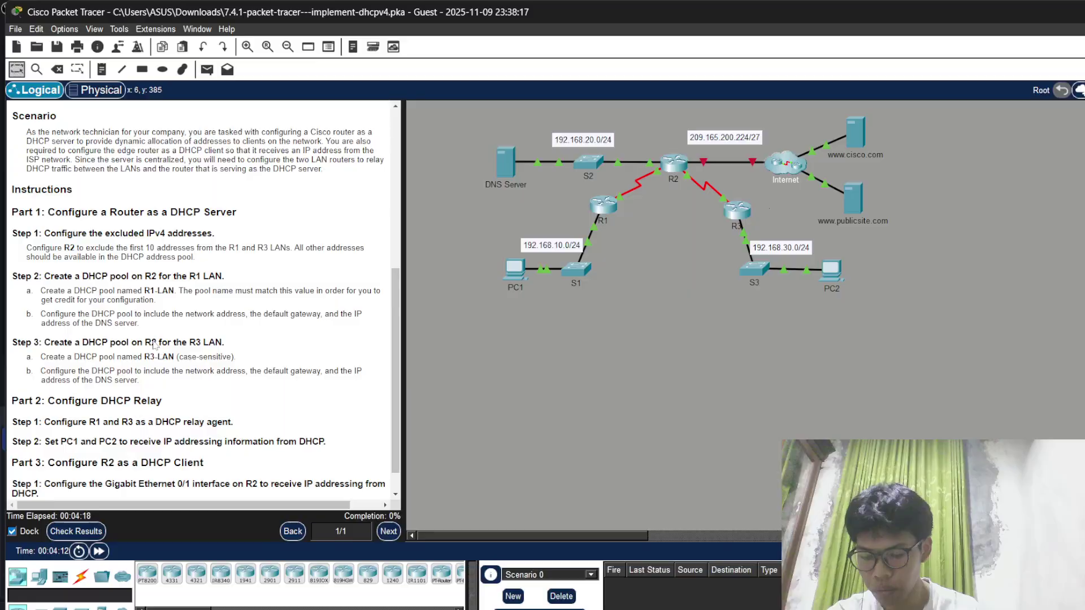
# Step: Open router R2's command line, enable privileged mode and enter global configuration mode
pyautogui.click(674, 163)
pyautogui.click(423, 75)
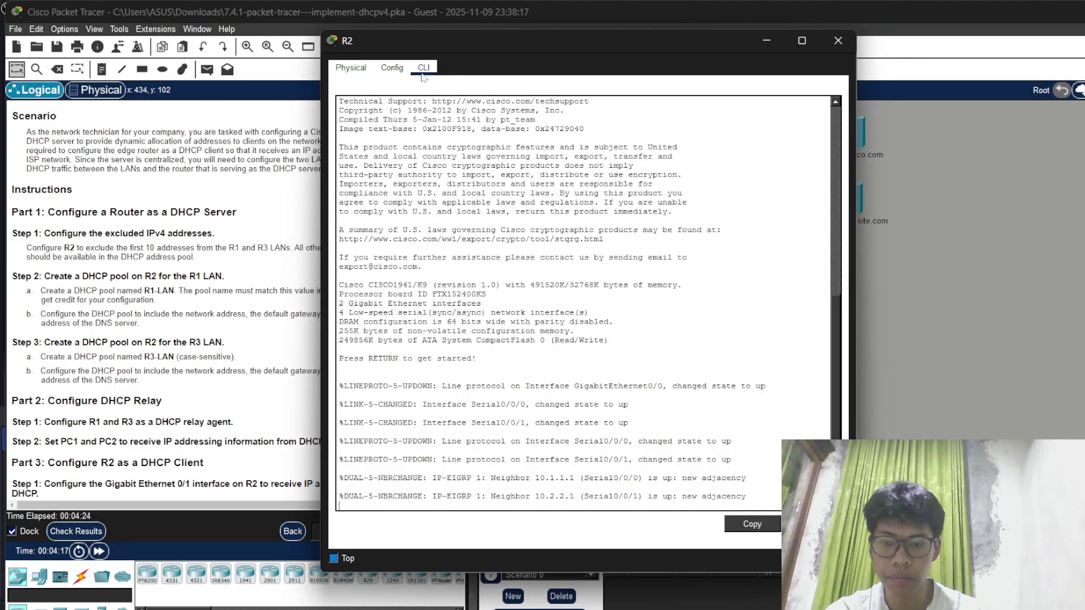
pyautogui.press('Return')
pyautogui.write('ena')
pyautogui.press('Tab')
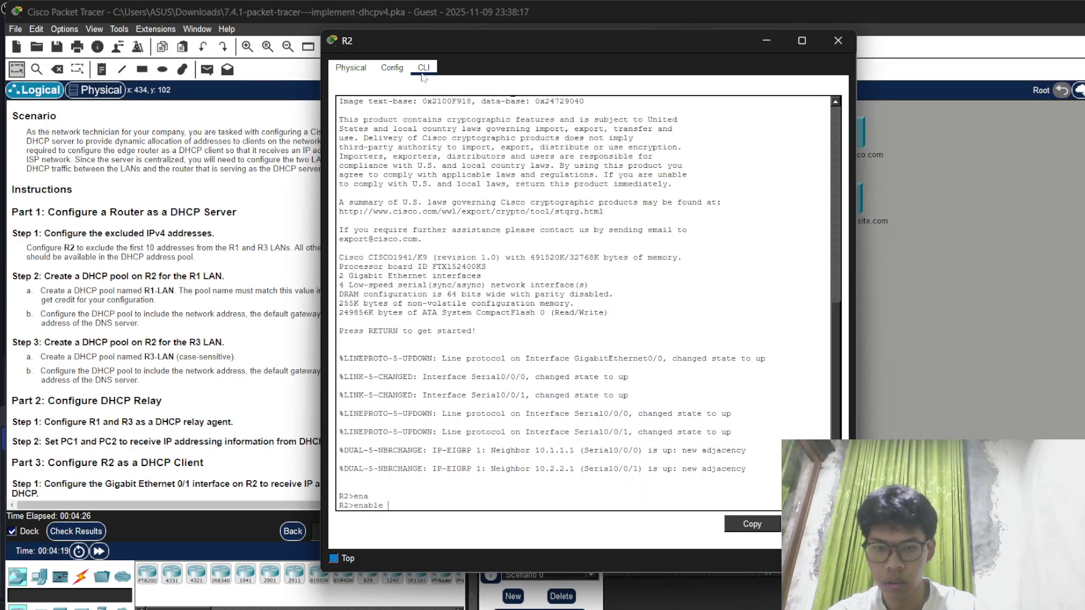
pyautogui.press('Return')
pyautogui.write('conf')
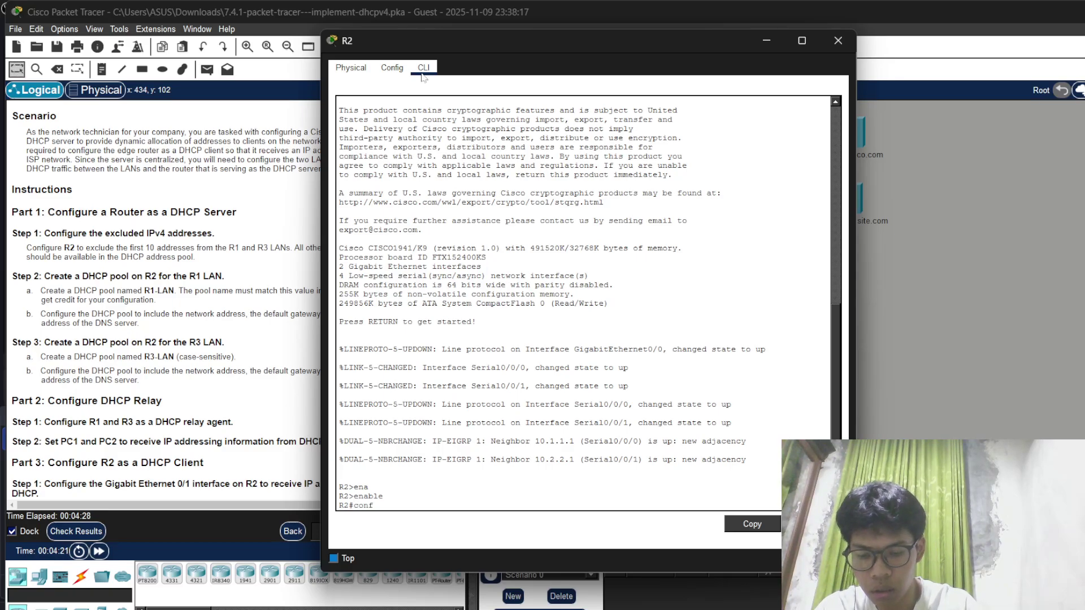
pyautogui.write(' t')
pyautogui.press('Tab')
pyautogui.press('Return')
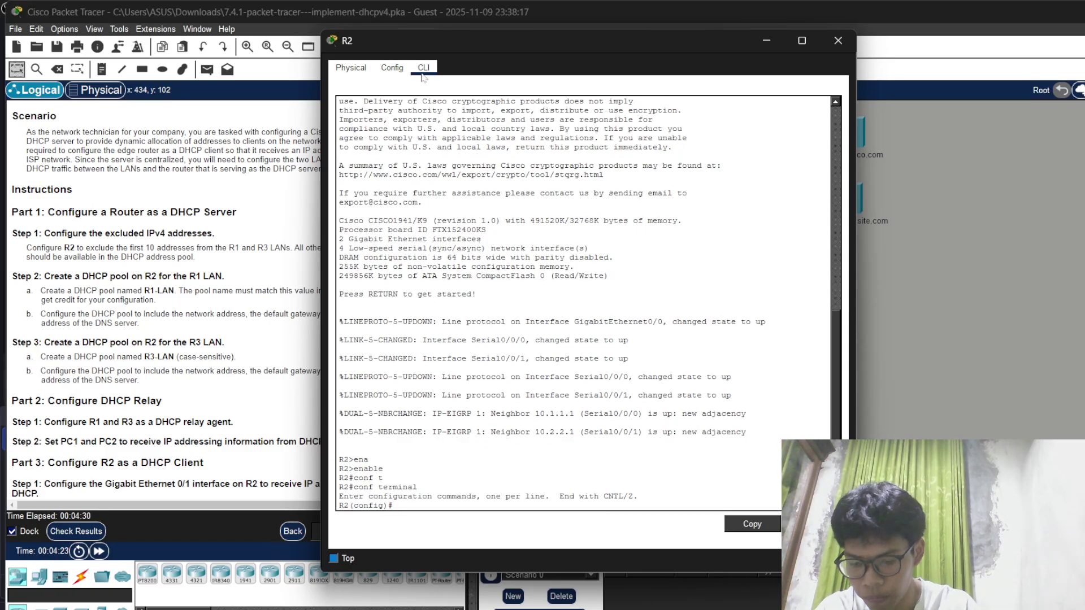
# Step: Exclude the DHCP address range 192.168.10.1 to 192.168.10.10 on R2 for the R1 LAN
pyautogui.write('ip')
pyautogui.scroll(-1, 139, 308)
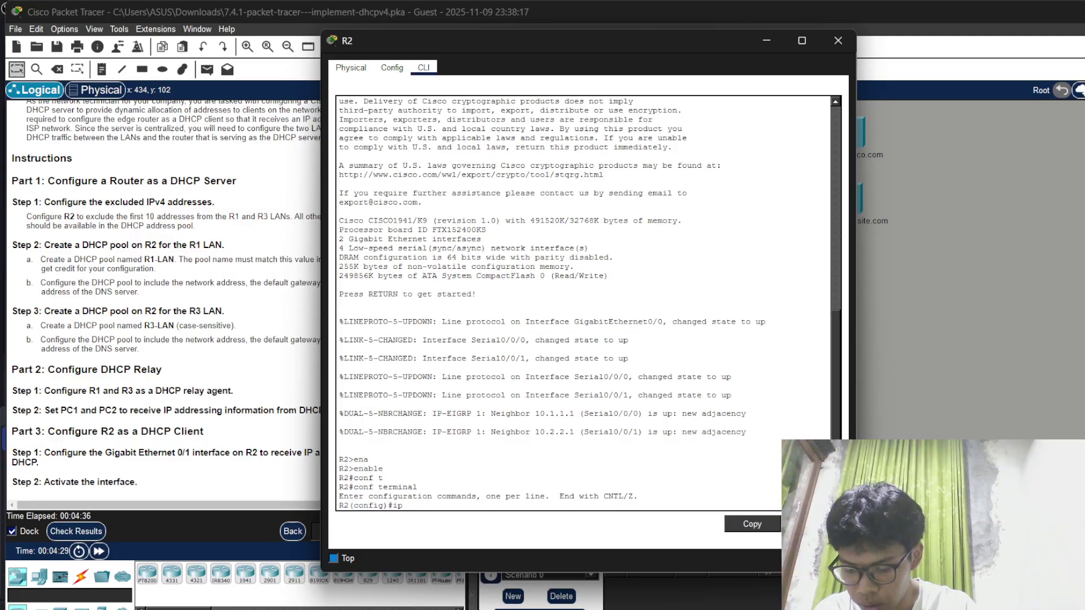
pyautogui.write('dh')
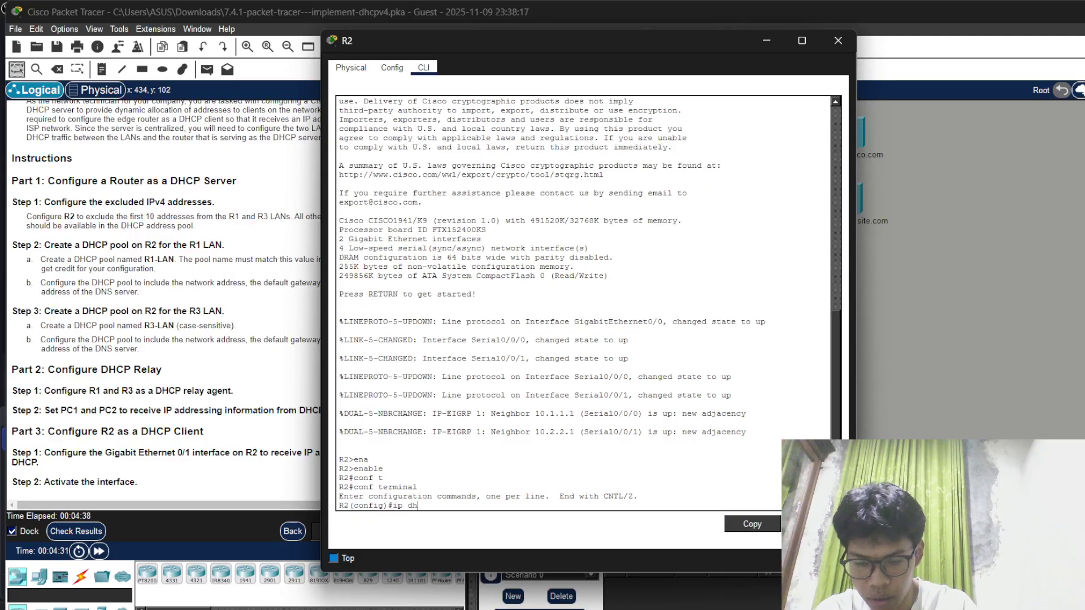
pyautogui.write('cp excl')
pyautogui.press('Tab')
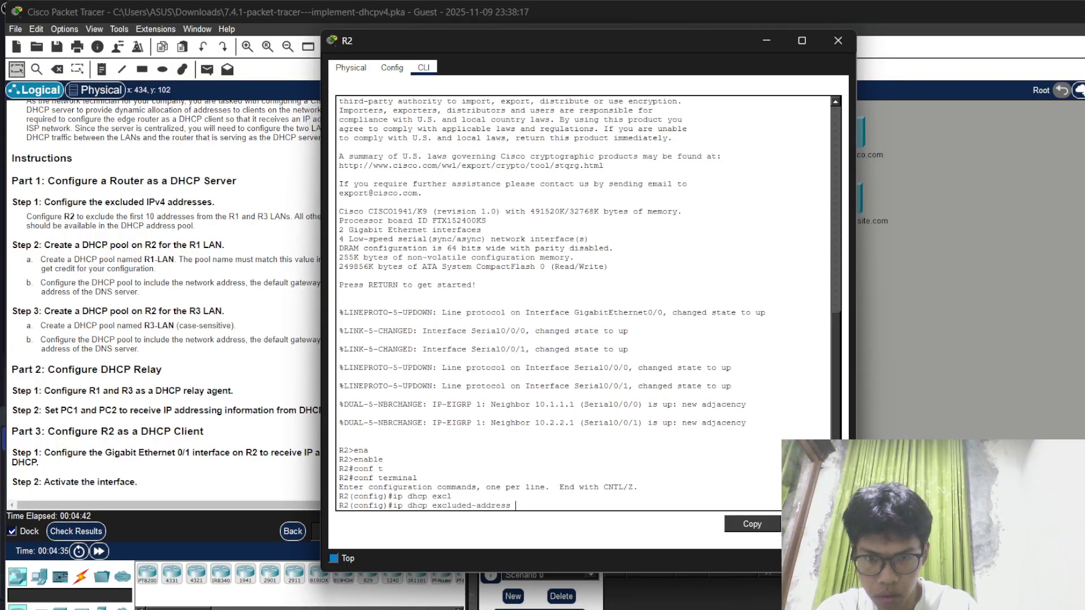
pyautogui.write('1')
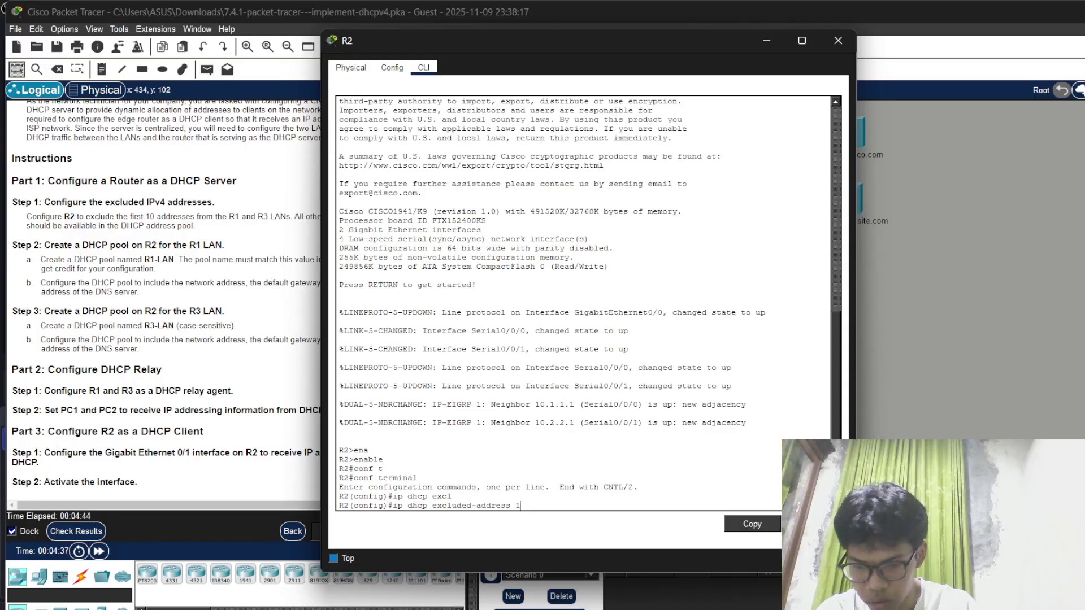
pyautogui.write('92.168')
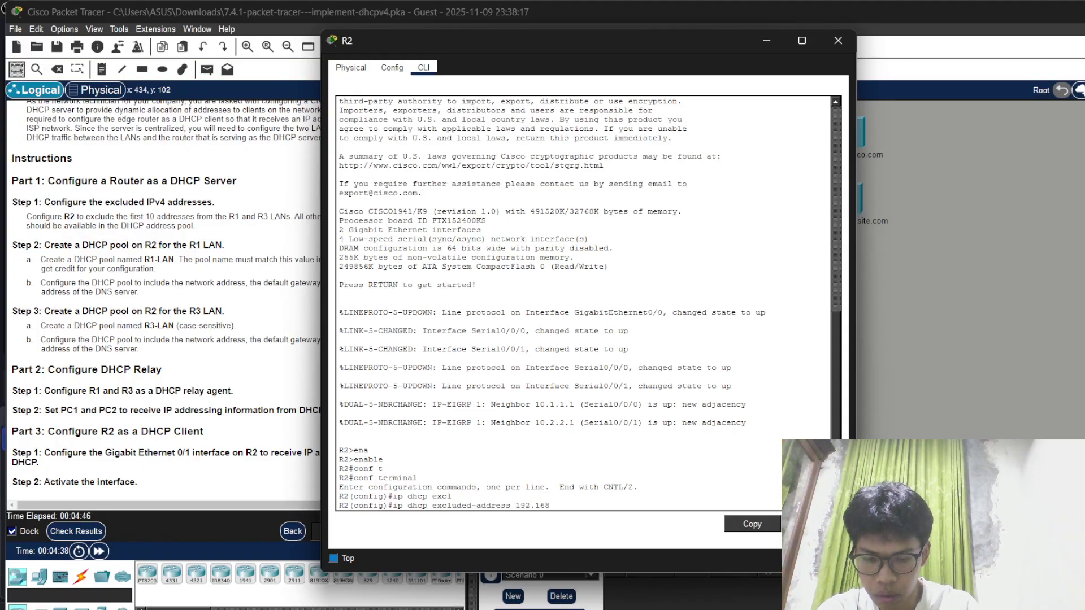
pyautogui.write('.10.1')
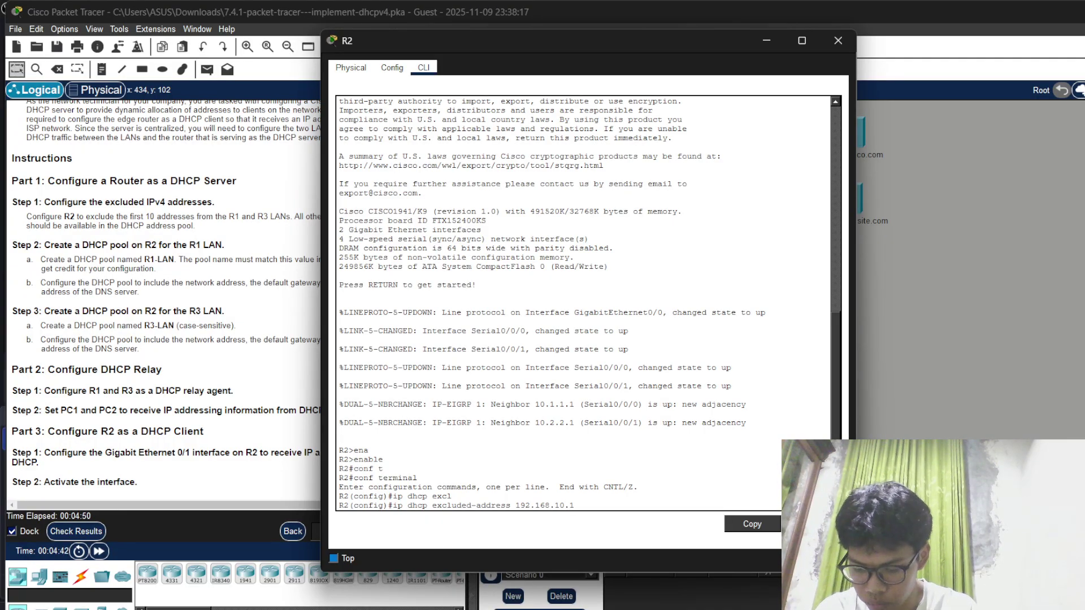
pyautogui.write(' 192.168')
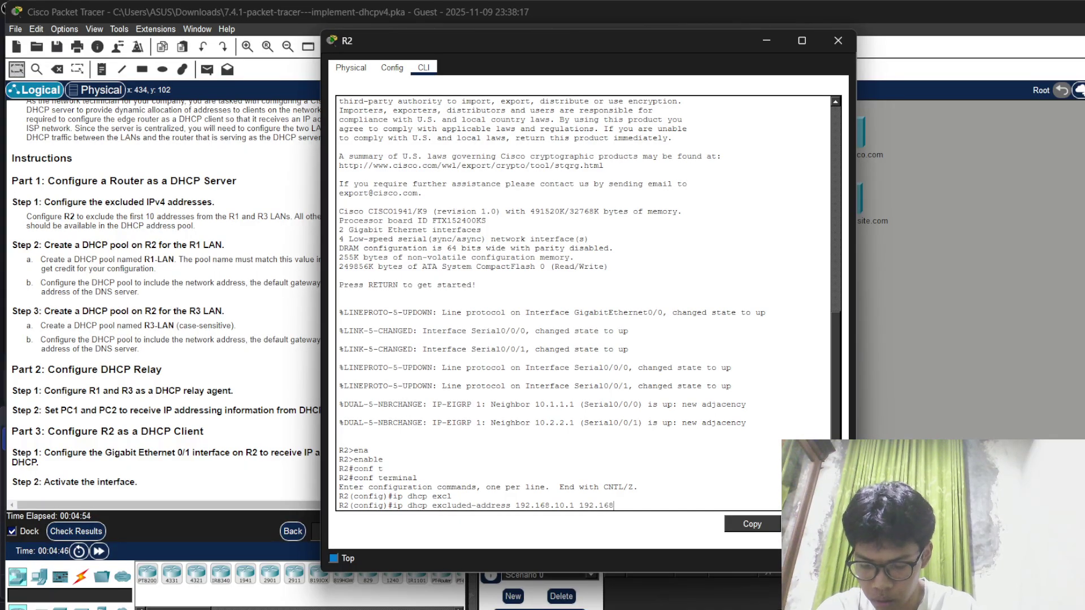
pyautogui.write('.10.10')
pyautogui.press('Return')
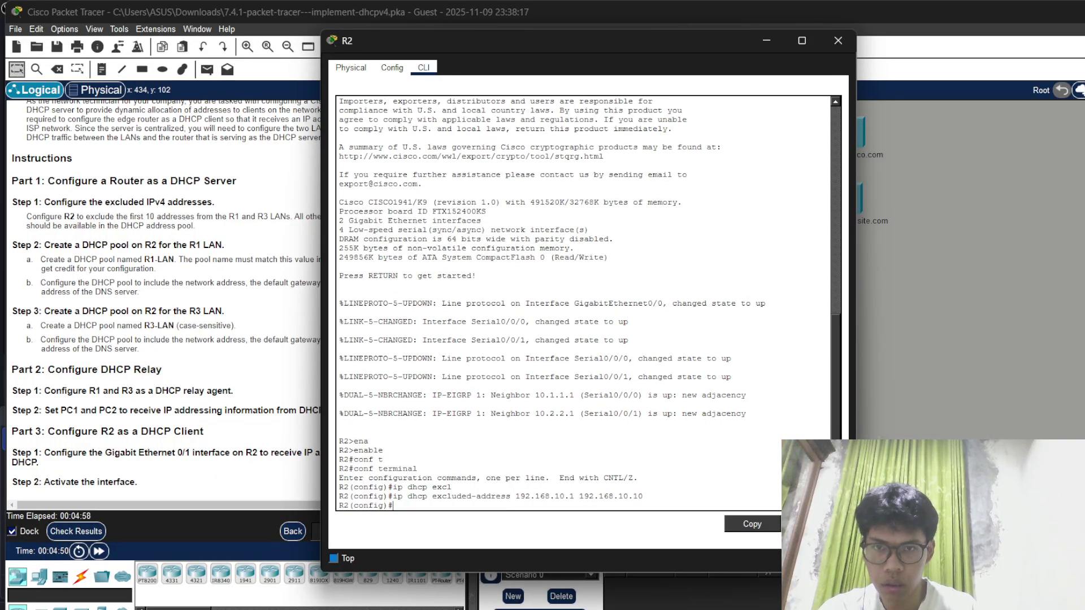
# Step: Move the R2 window clear of the instructions and exclude the single DHCP address 192.168.30.10
pyautogui.moveTo(445, 46); pyautogui.dragTo(569, 39)
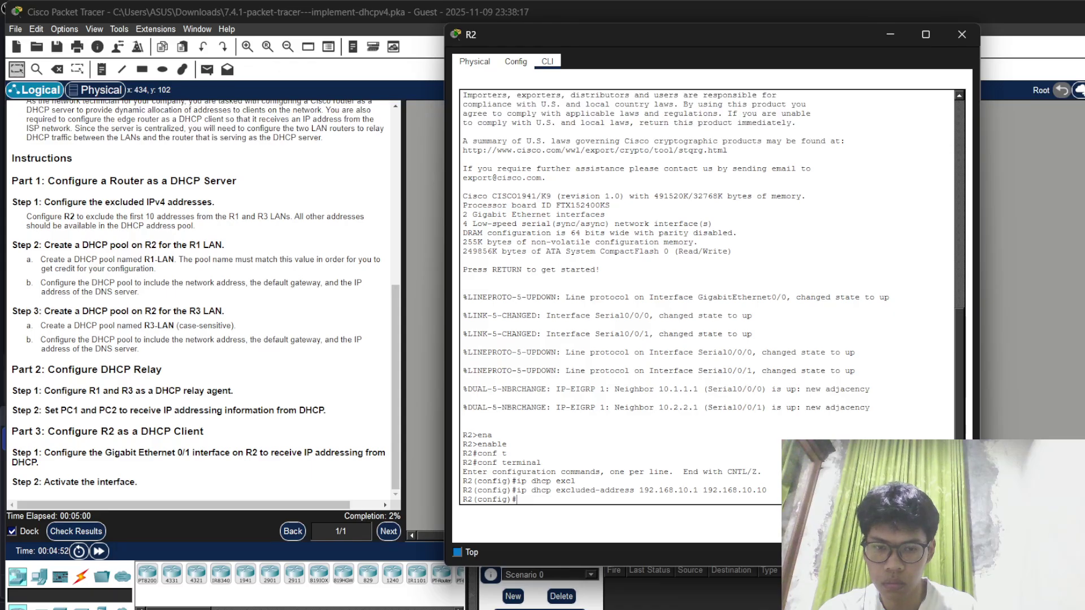
pyautogui.write('ip')
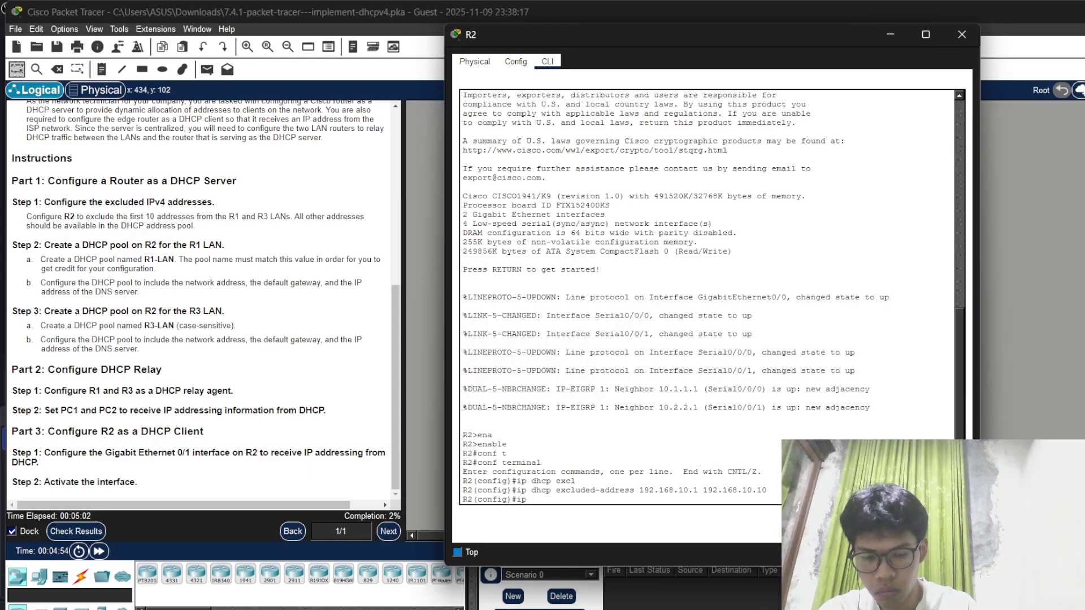
pyautogui.write(' dh')
pyautogui.press('Tab')
pyautogui.write('ex')
pyautogui.press('Tab')
pyautogui.write('192.168')
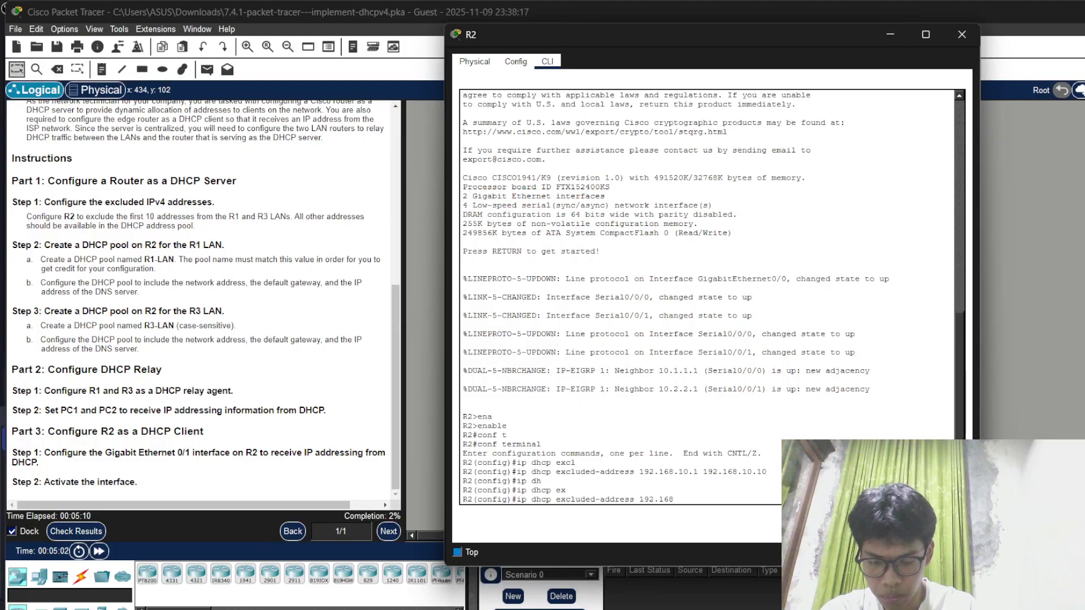
pyautogui.write('.20')
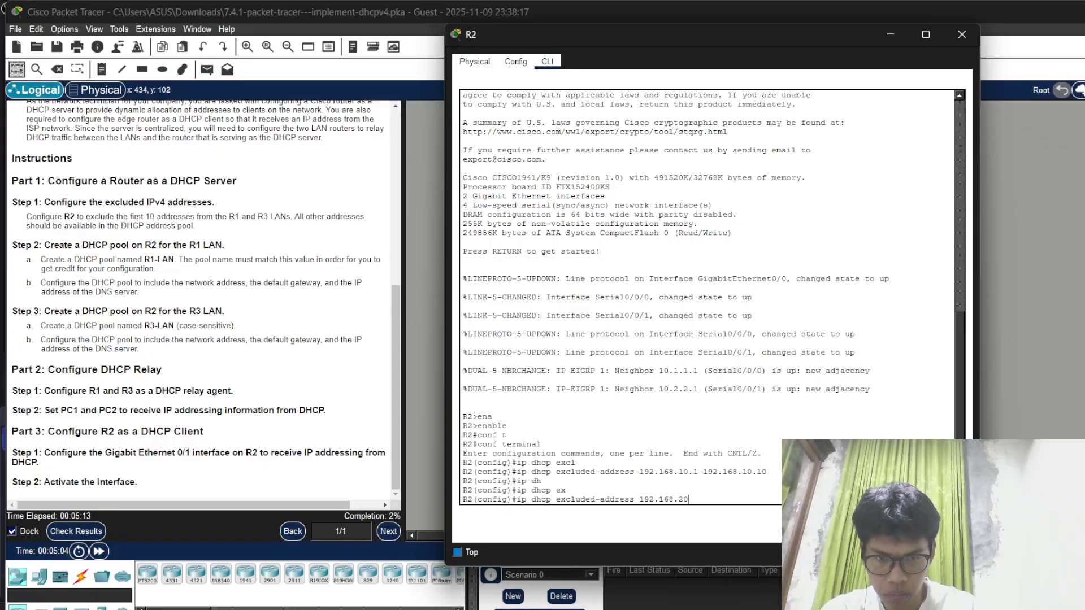
pyautogui.press('BackSpace')
pyautogui.write('30.10')
pyautogui.press('Return')
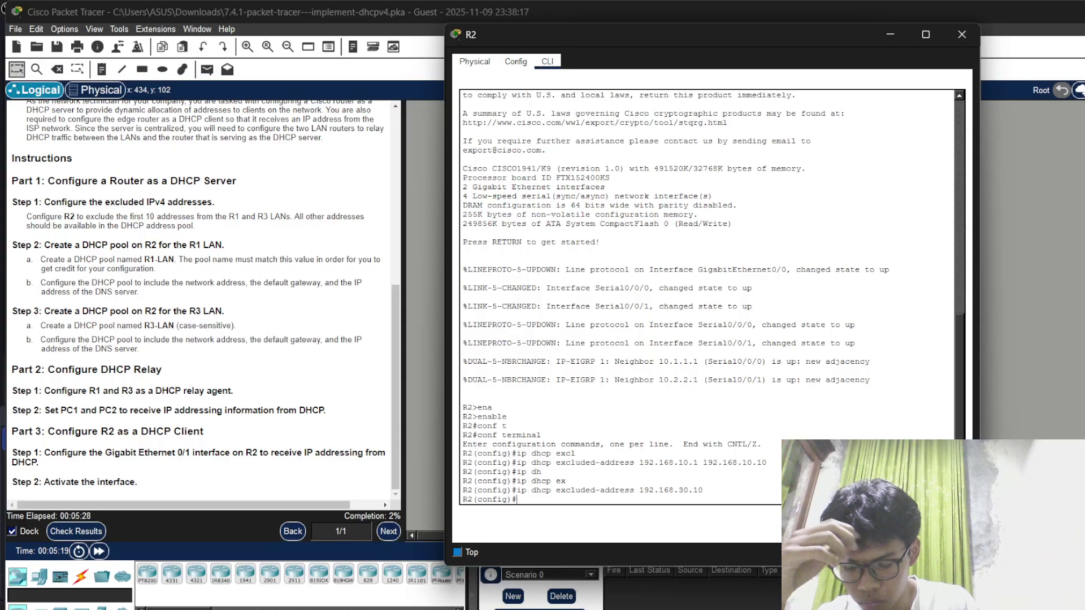
# Step: Reissue the R3 LAN exclusion on R2 with the full range 192.168.30.1 to 192.168.30.10
pyautogui.press('Up')
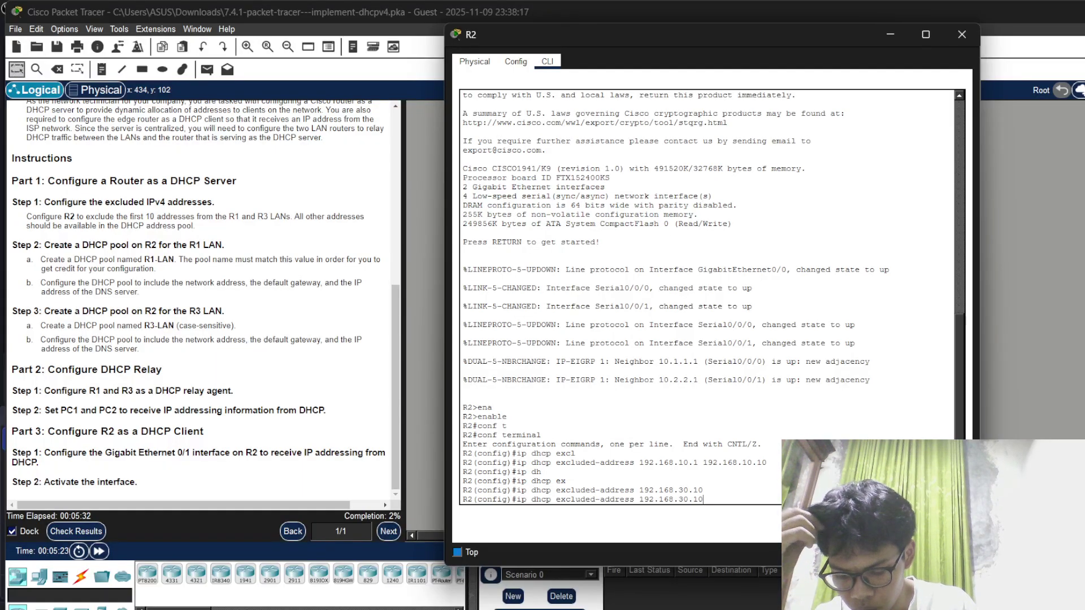
pyautogui.press('BackSpace')
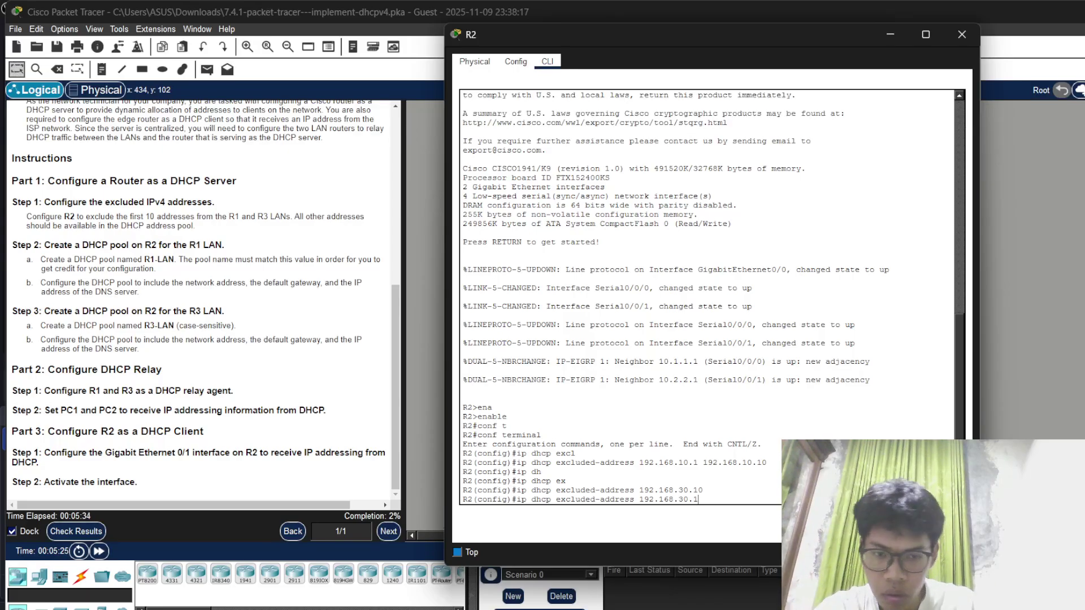
pyautogui.write('192.168')
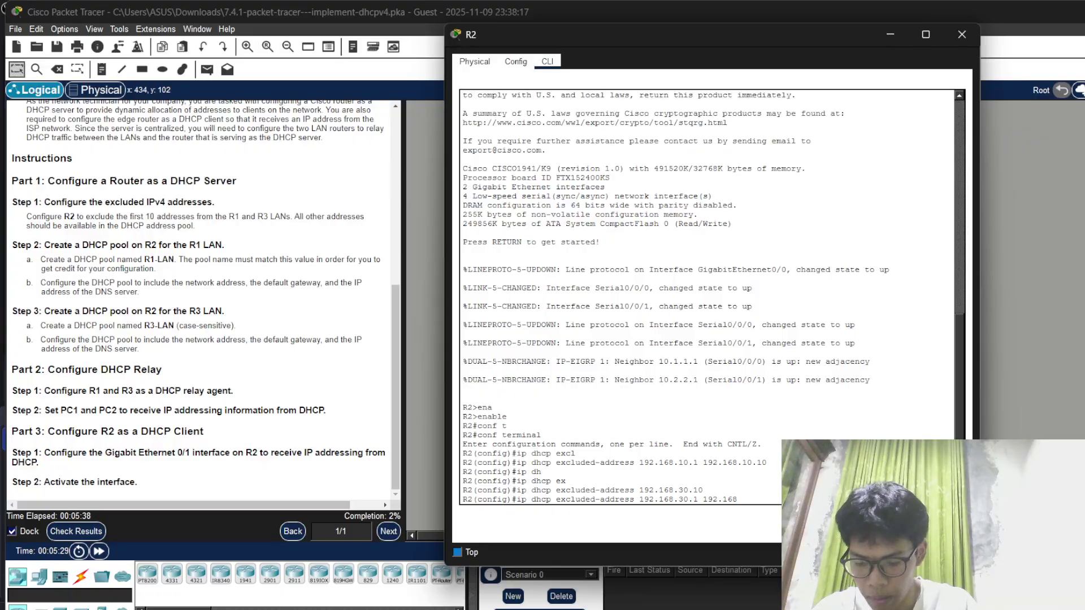
pyautogui.write('.30')
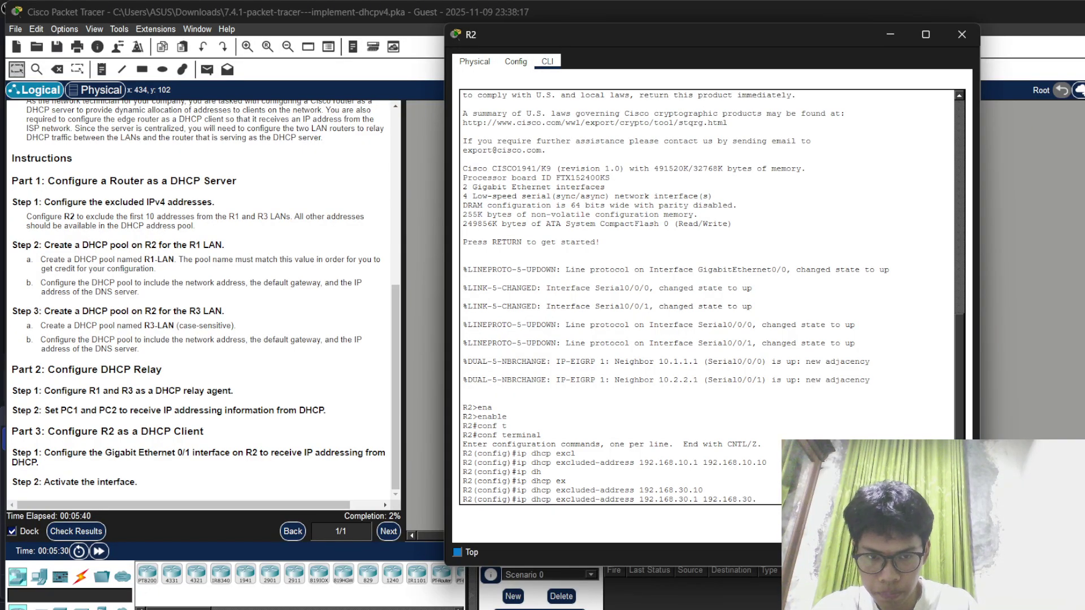
pyautogui.write('.10')
pyautogui.press('Return')
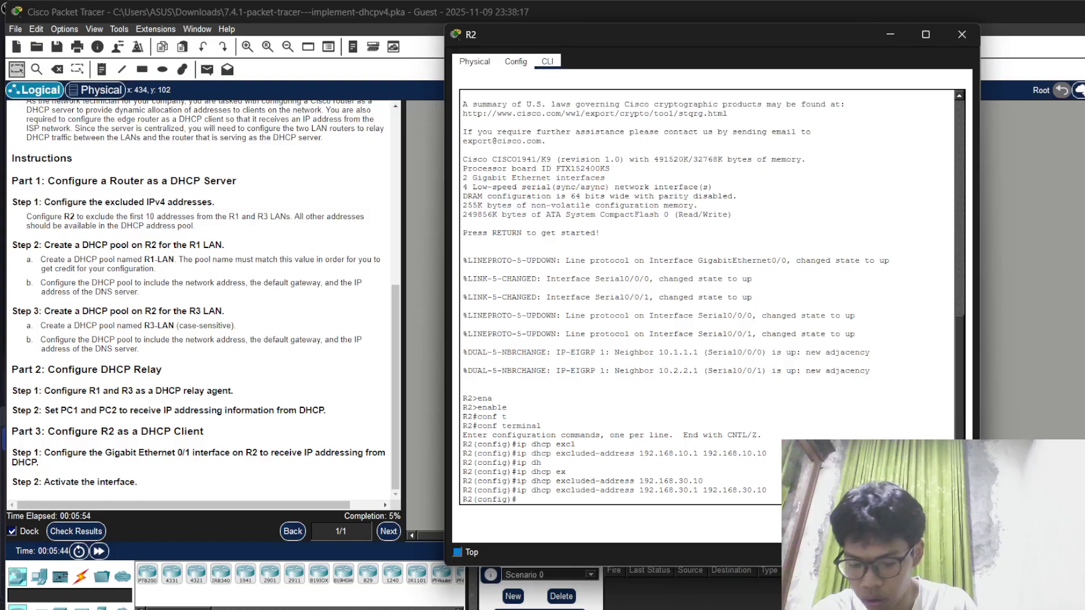
# Step: Create a DHCP pool named R1-LAN on R2
pyautogui.write('ip')
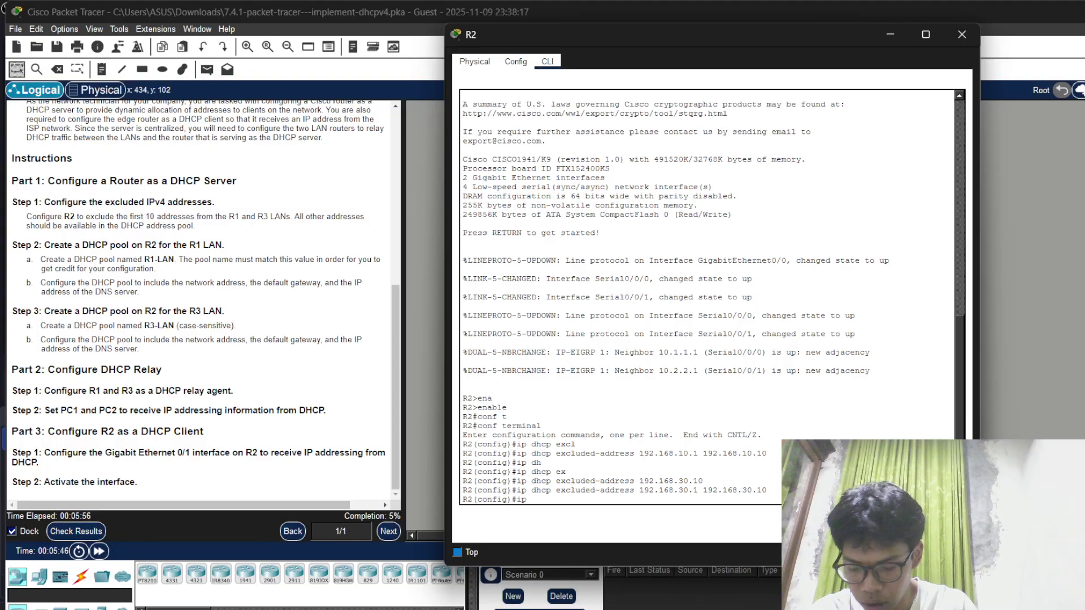
pyautogui.write(' dhcp')
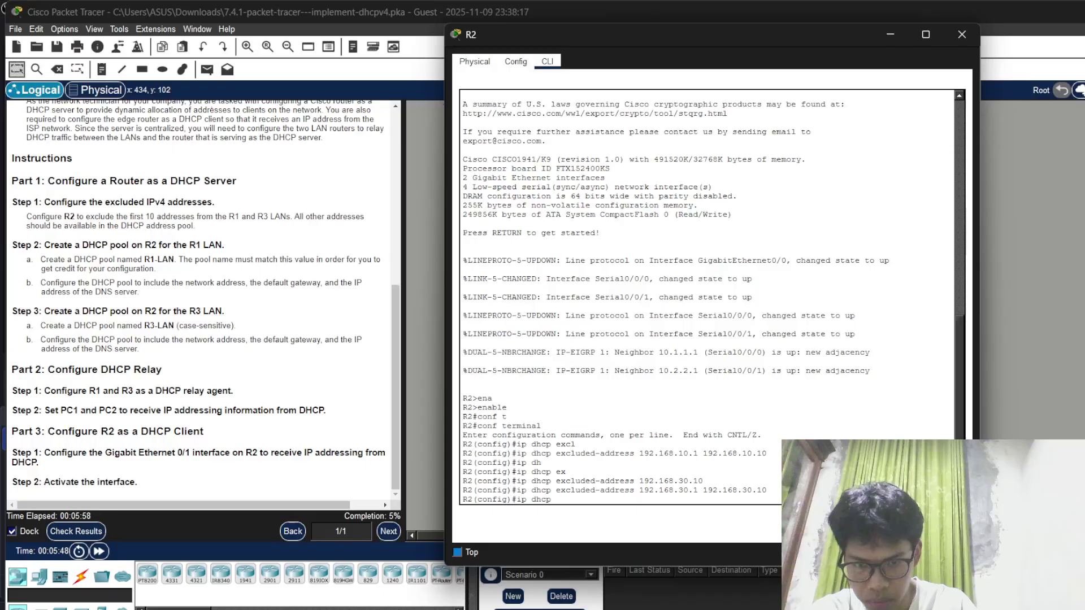
pyautogui.write(' poo')
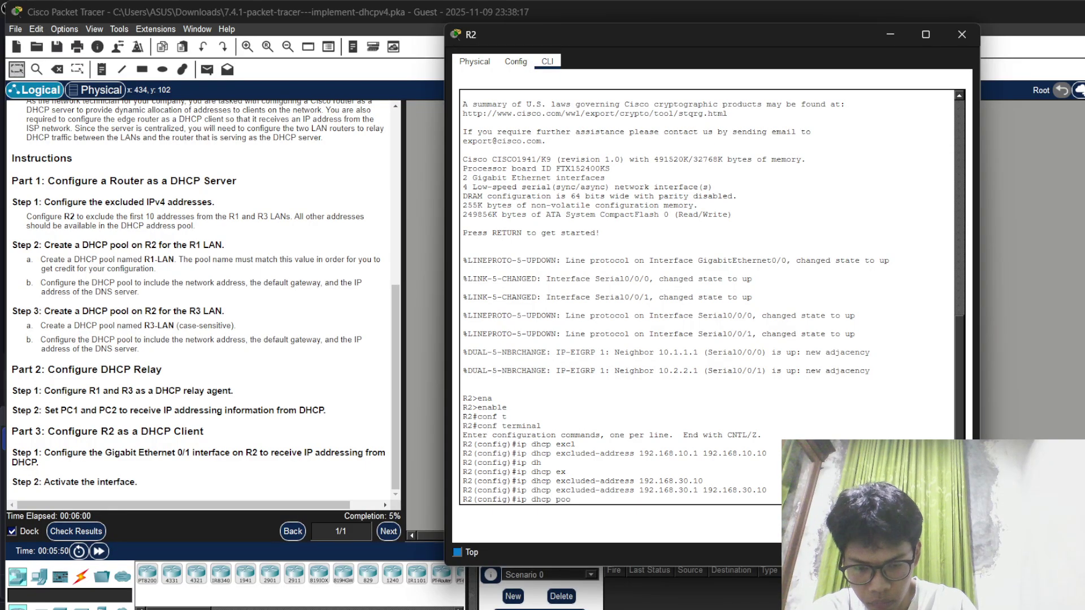
pyautogui.write('l R1-LAN')
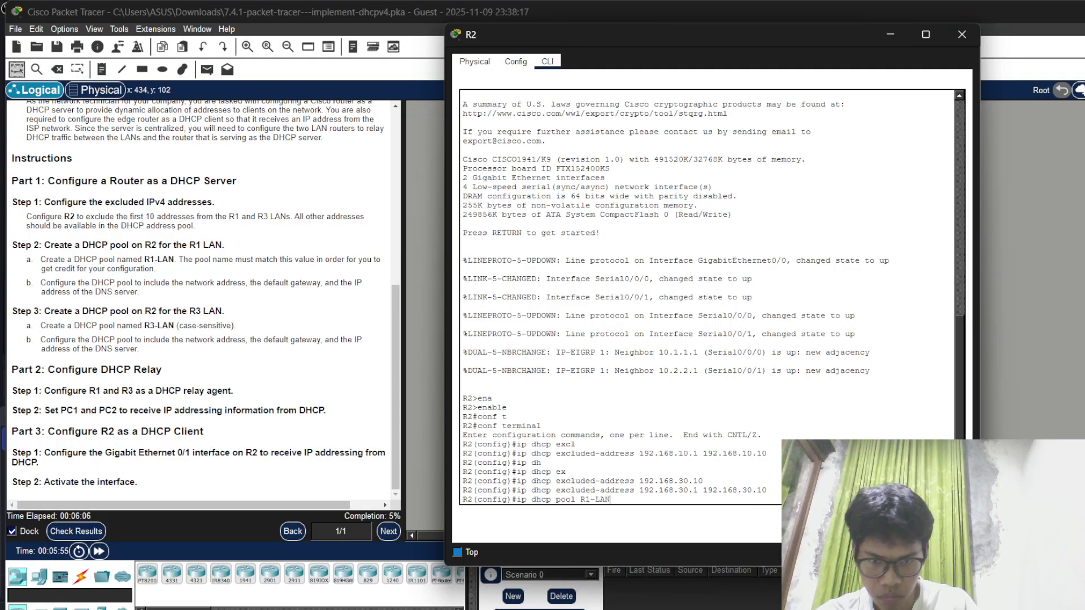
pyautogui.press('Return')
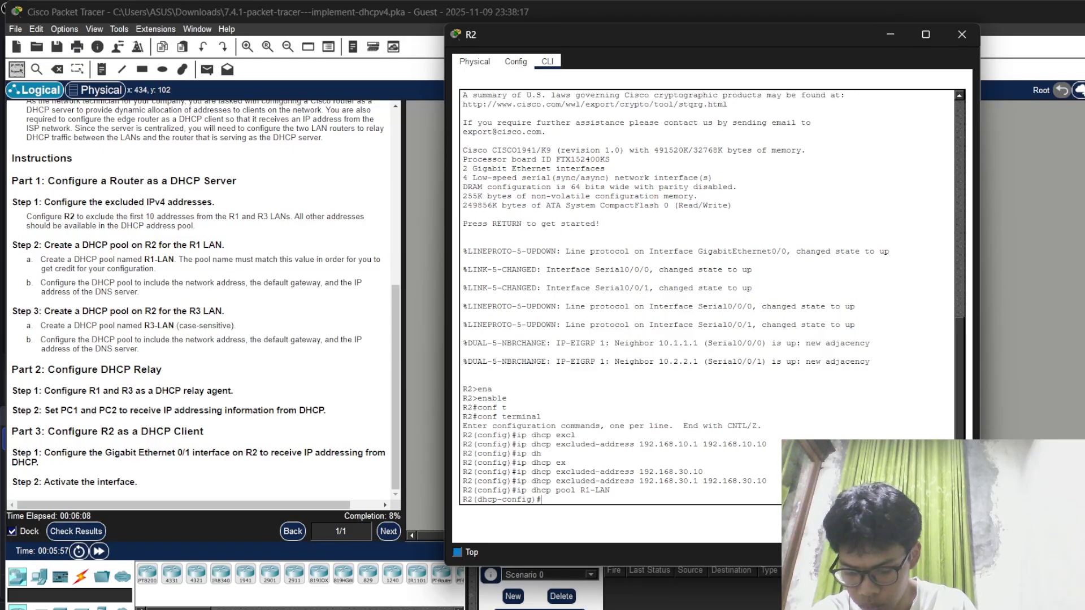
# Step: Assign network 192.168.10.0 with mask 255.255.255.0 to the R1-LAN pool
pyautogui.write('net')
pyautogui.press('Tab')
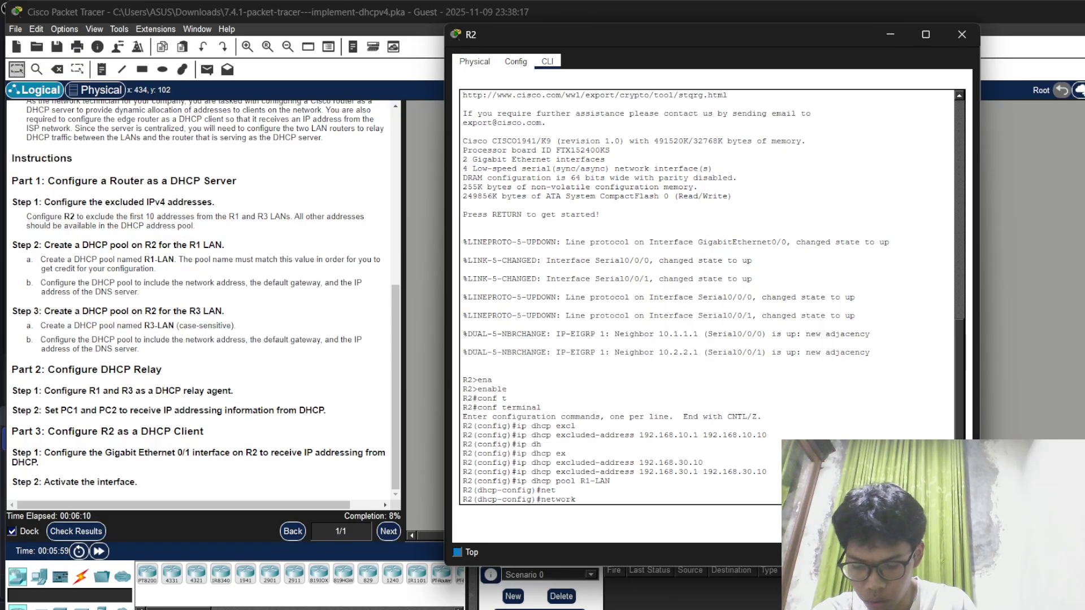
pyautogui.write('192.')
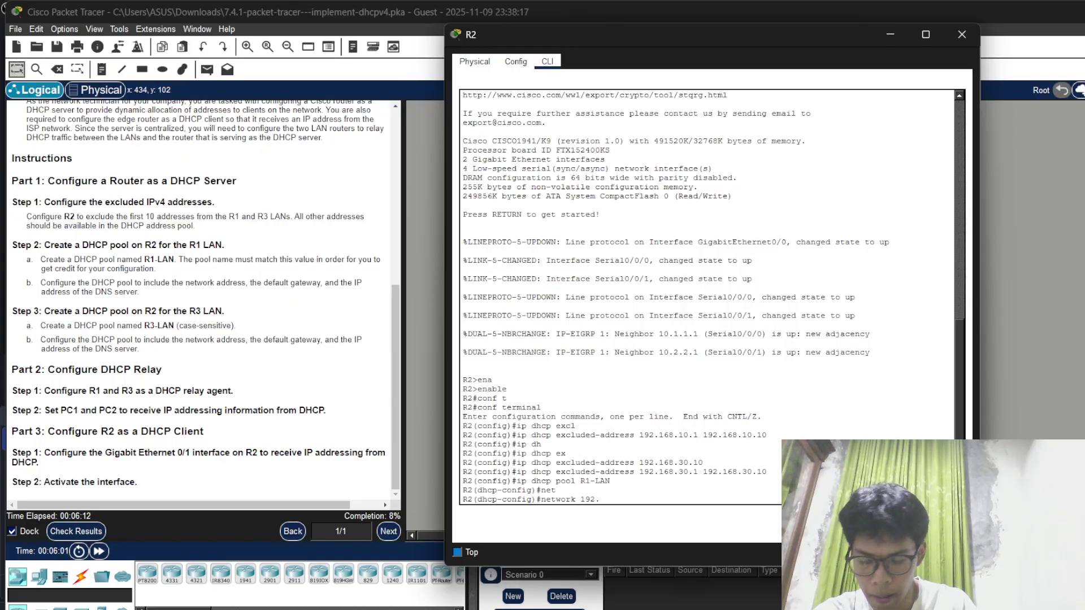
pyautogui.write('168.10.0')
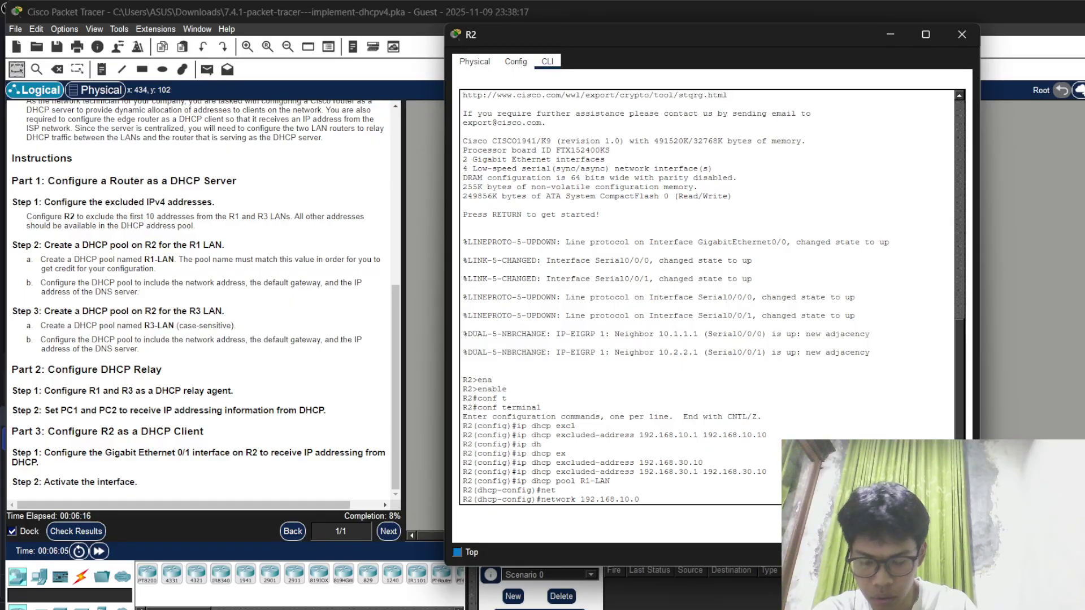
pyautogui.write(' 25')
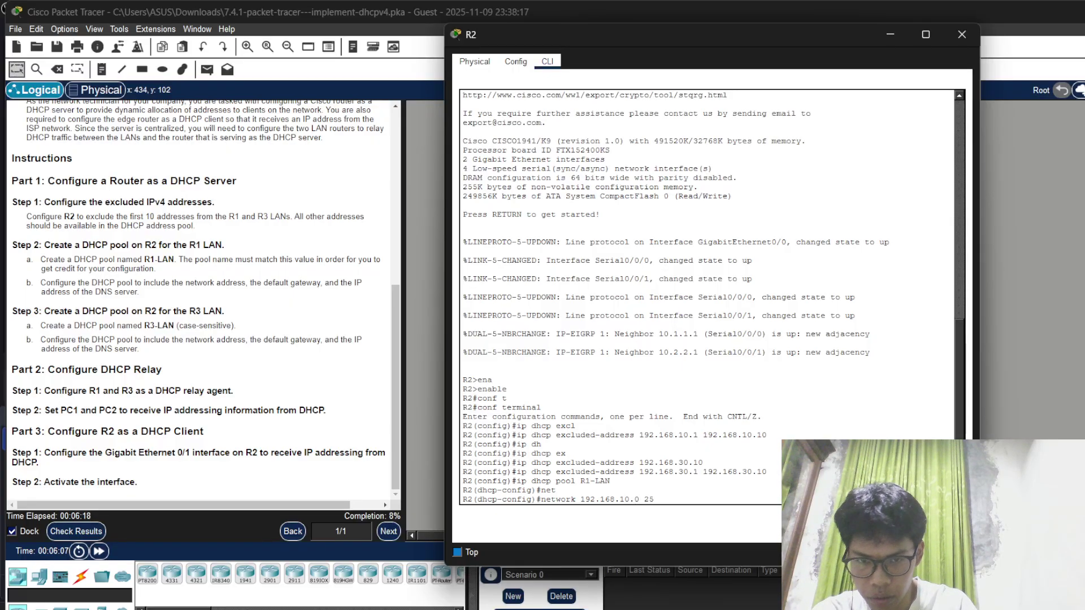
pyautogui.write('5.255.255.0')
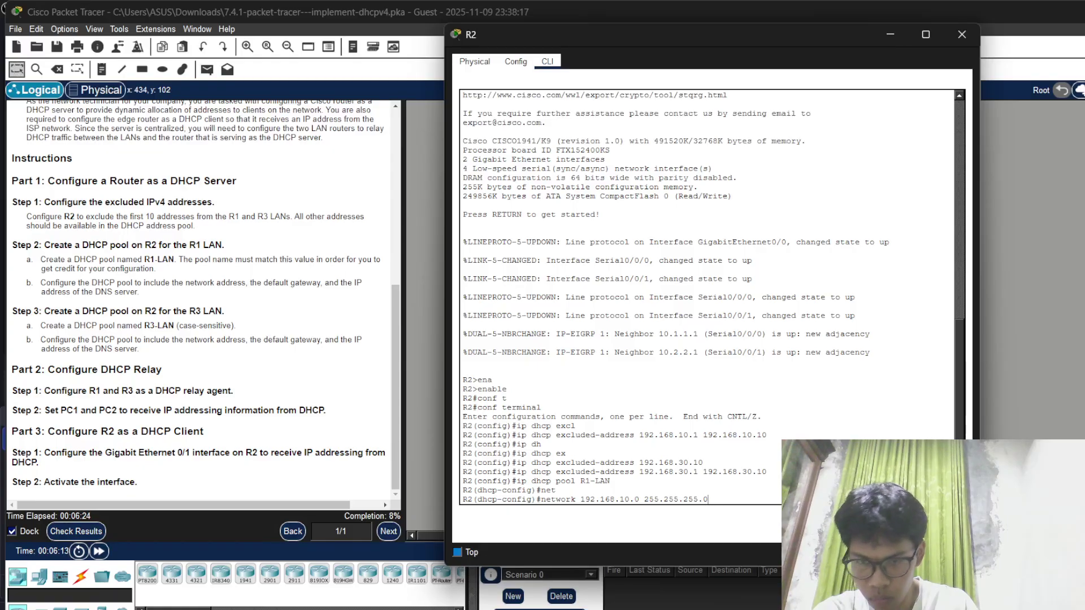
pyautogui.press('Return')
# Step: Set the default router of the R1-LAN pool to 192.168.10.1
pyautogui.write('fe')
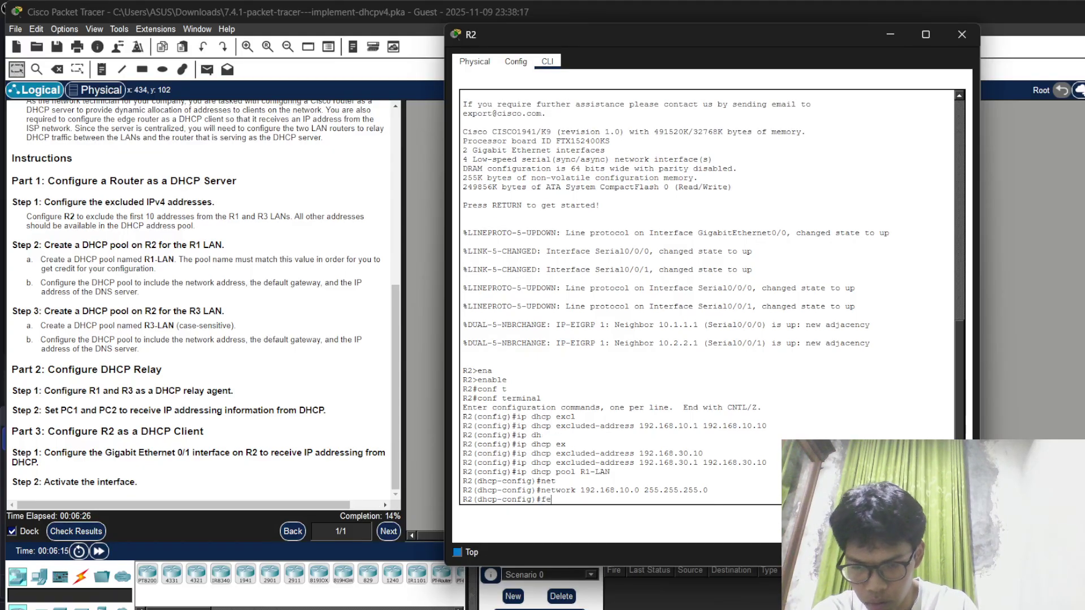
pyautogui.press('Tab')
pyautogui.press('BackSpace')
pyautogui.write('de')
pyautogui.press('Tab')
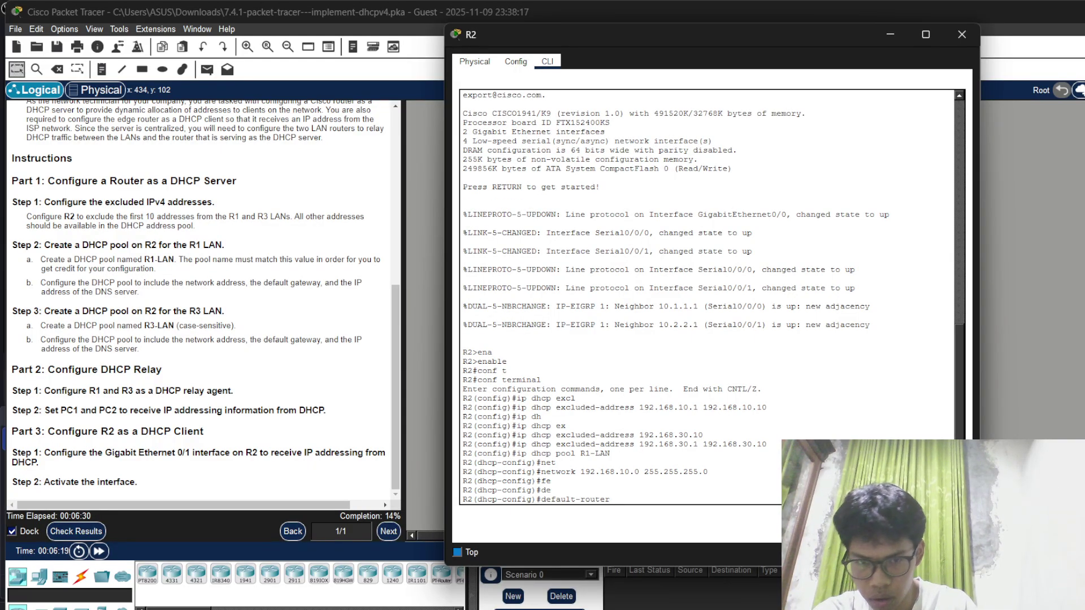
pyautogui.write('192.168.10.1')
pyautogui.press('Return')
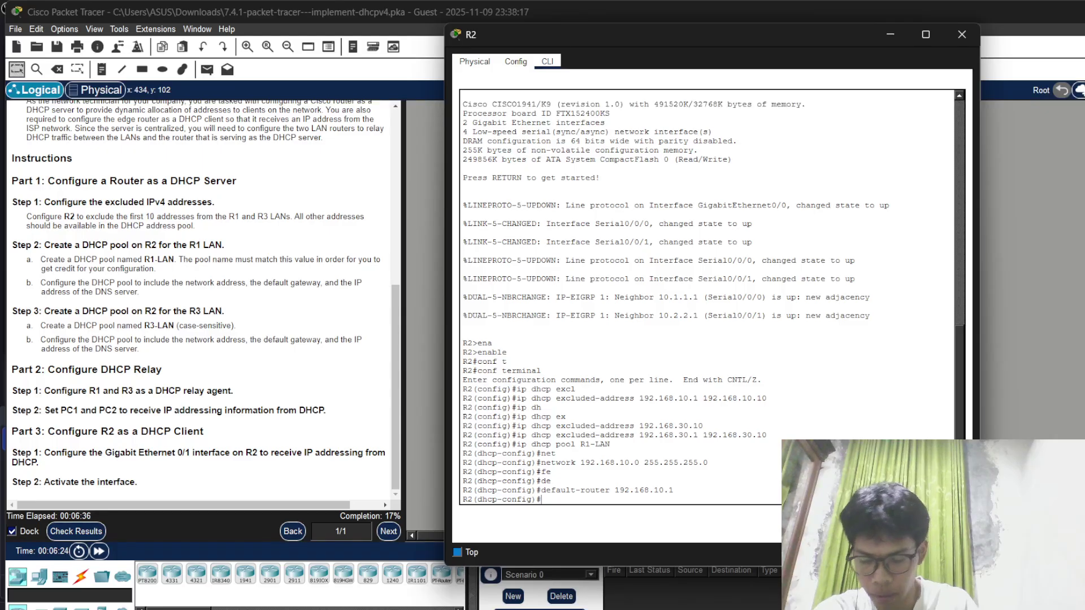
# Step: Set the DNS server of the R1-LAN pool to 192.168.20.254 and return to global configuration mode
pyautogui.write('dn')
pyautogui.press('Tab')
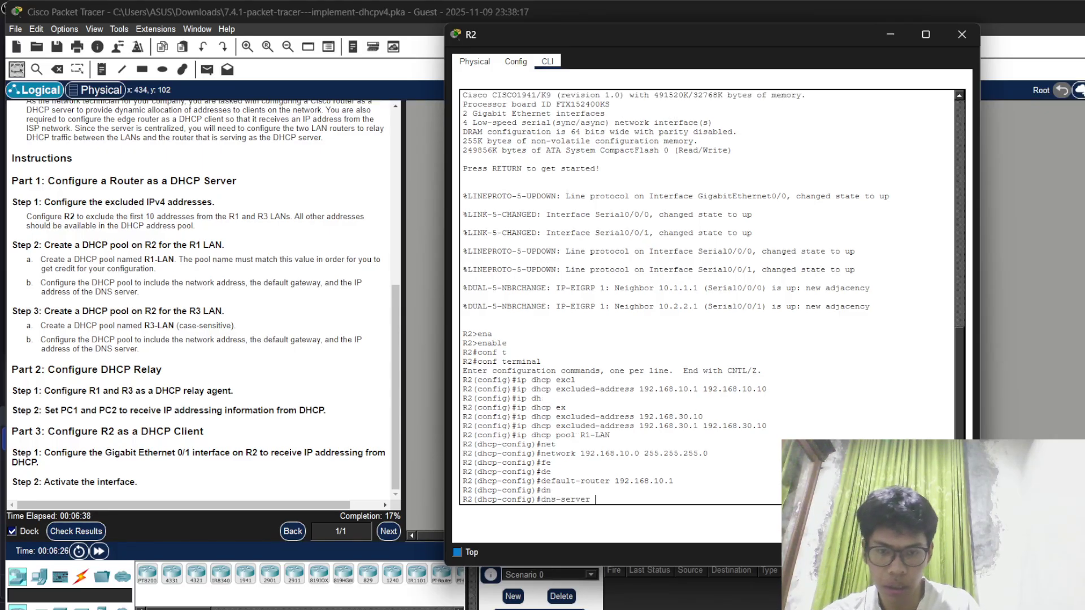
pyautogui.write('1')
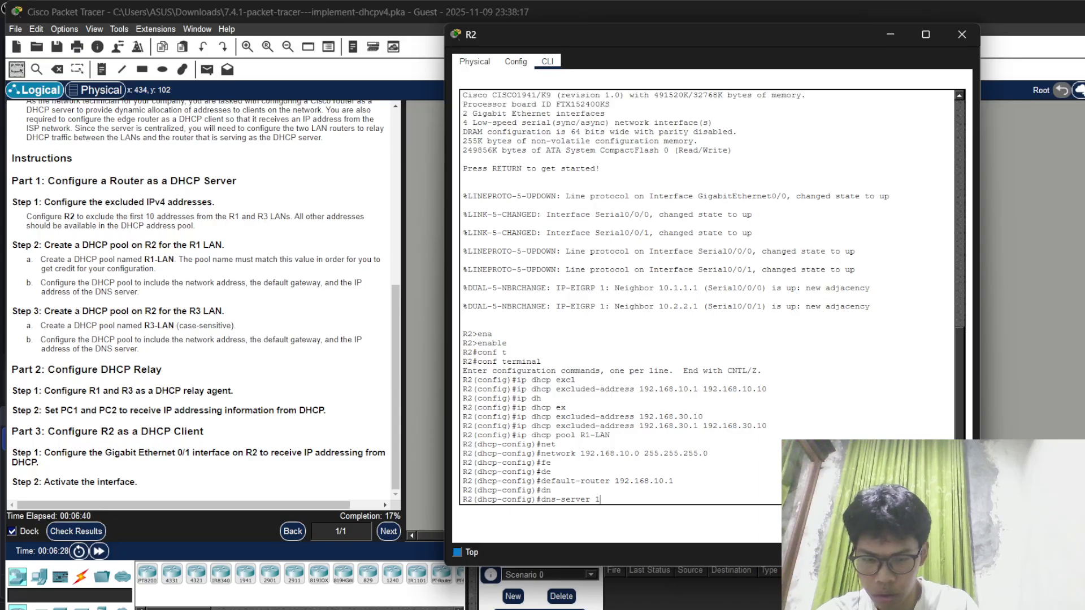
pyautogui.write('92.168.20.254')
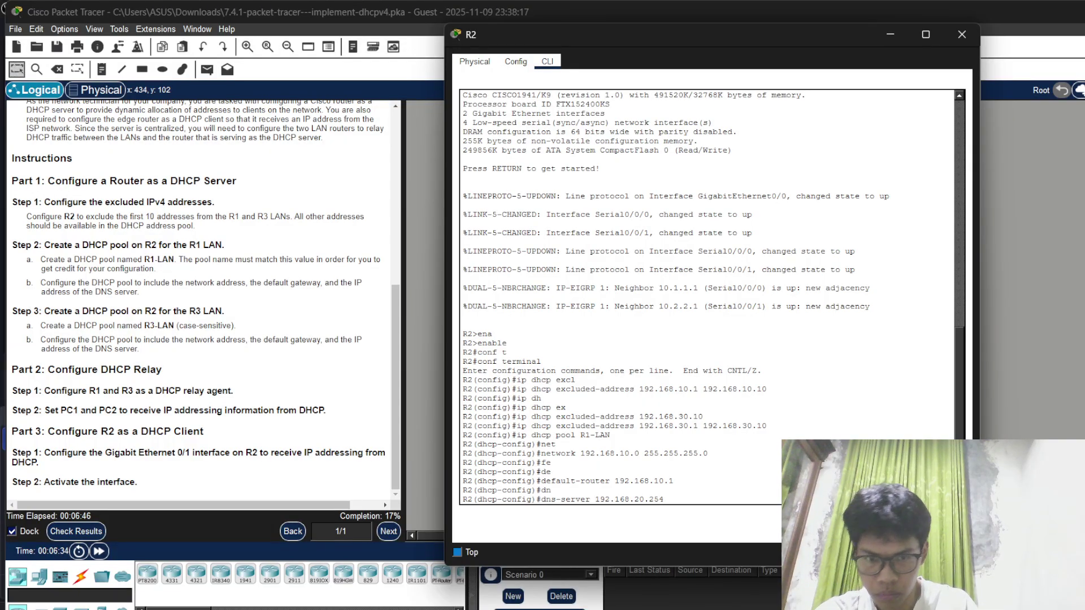
pyautogui.press('Return')
pyautogui.write('exit')
pyautogui.press('Return')
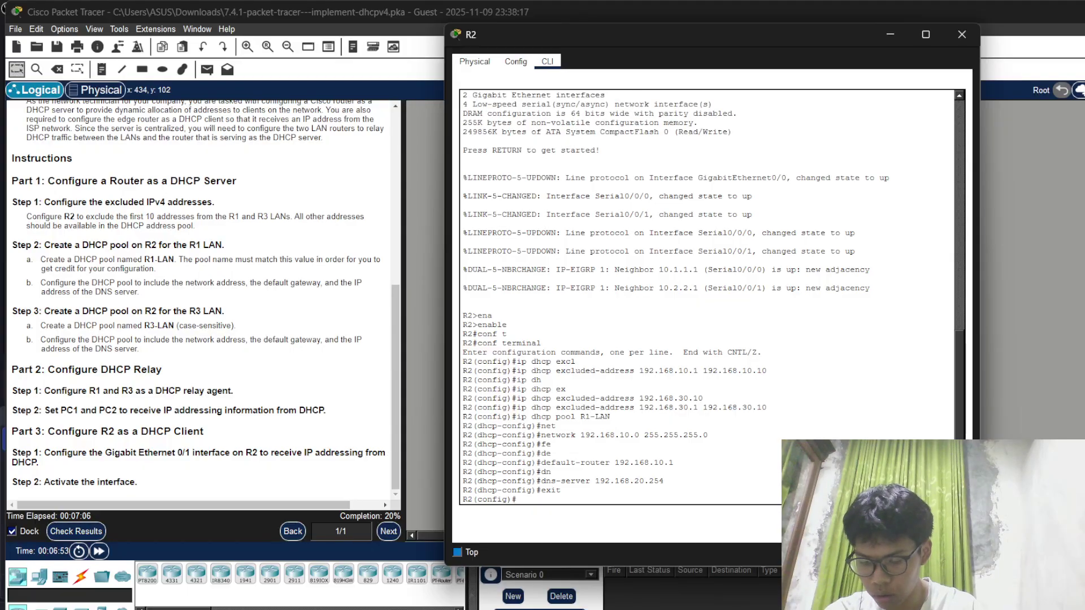
# Step: Create a second DHCP pool on R2 named R3-LAN
pyautogui.write('ip dhcp')
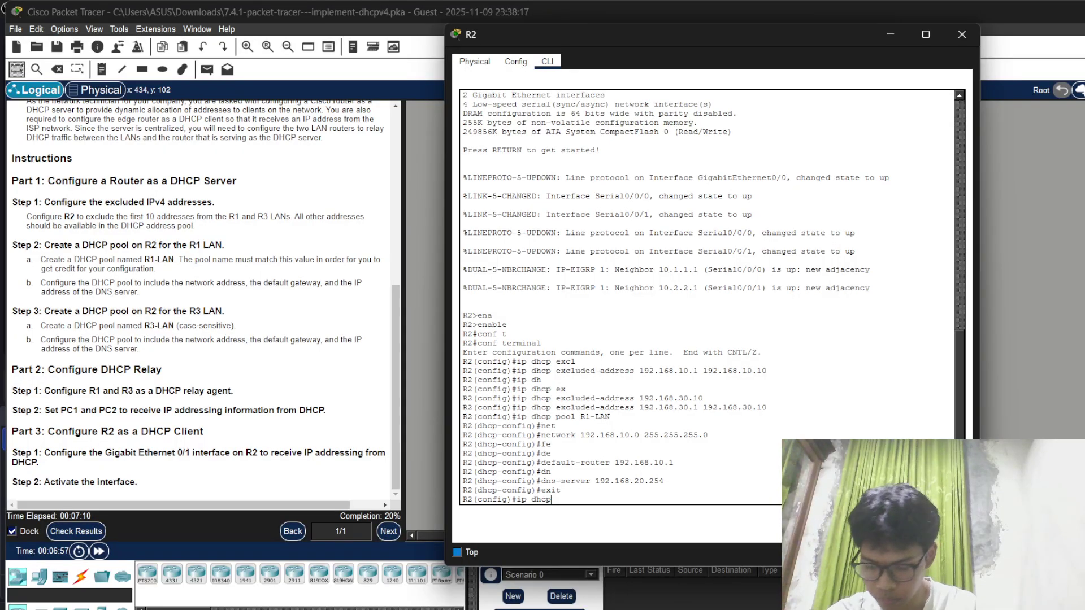
pyautogui.write(' po')
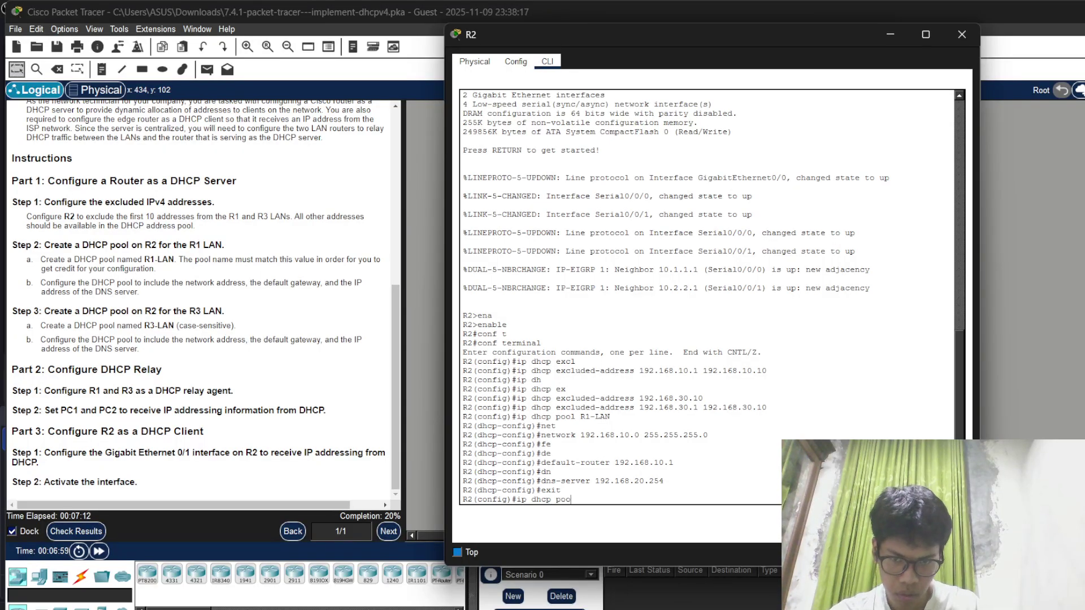
pyautogui.write('o')
pyautogui.press('Tab')
pyautogui.write('R')
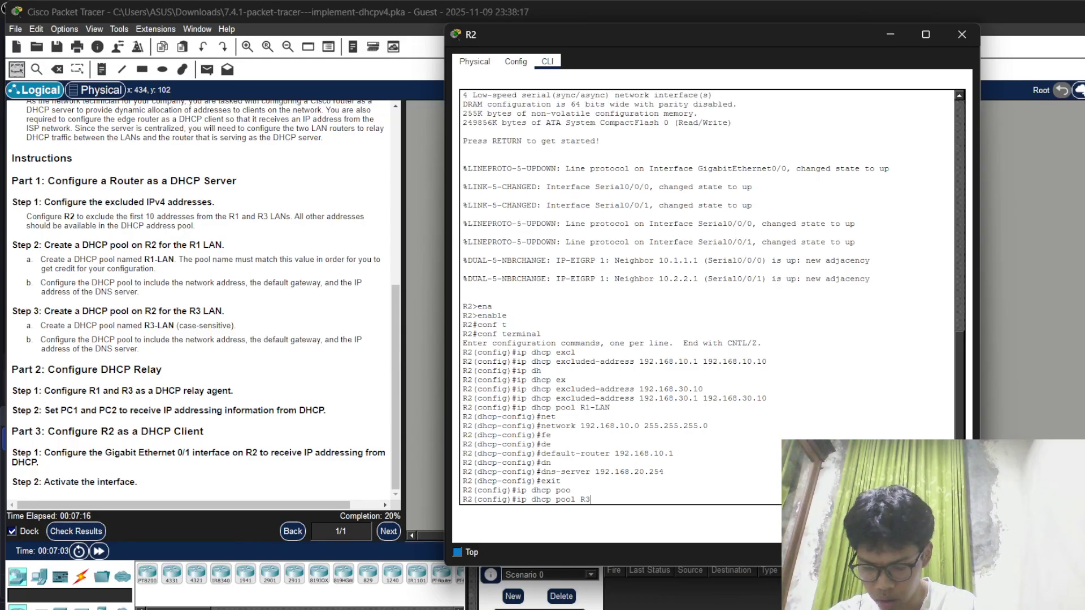
pyautogui.write('3-L')
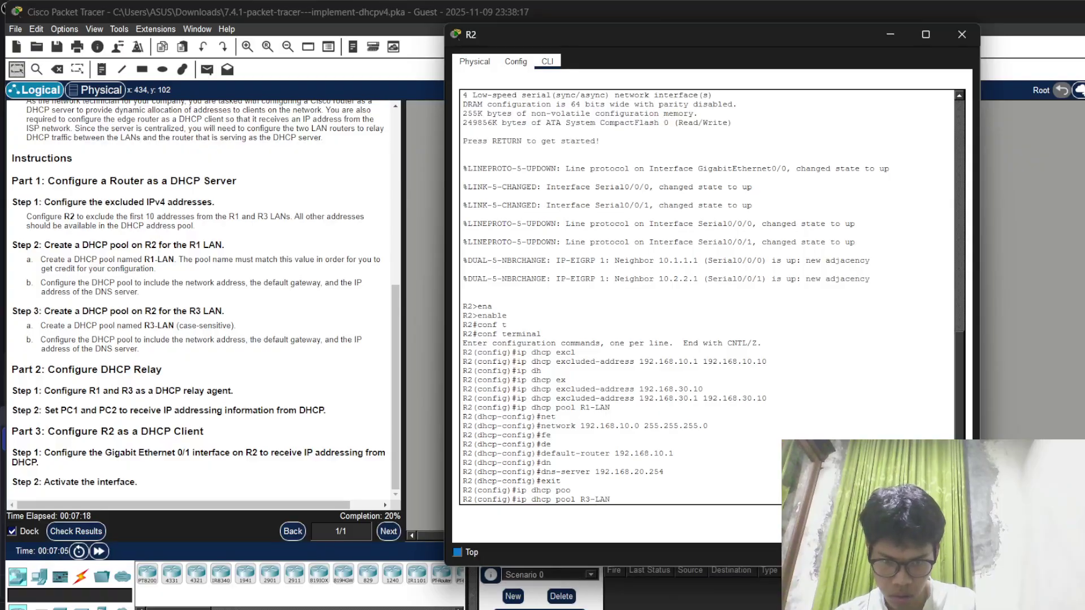
pyautogui.write('AN')
pyautogui.press('Return')
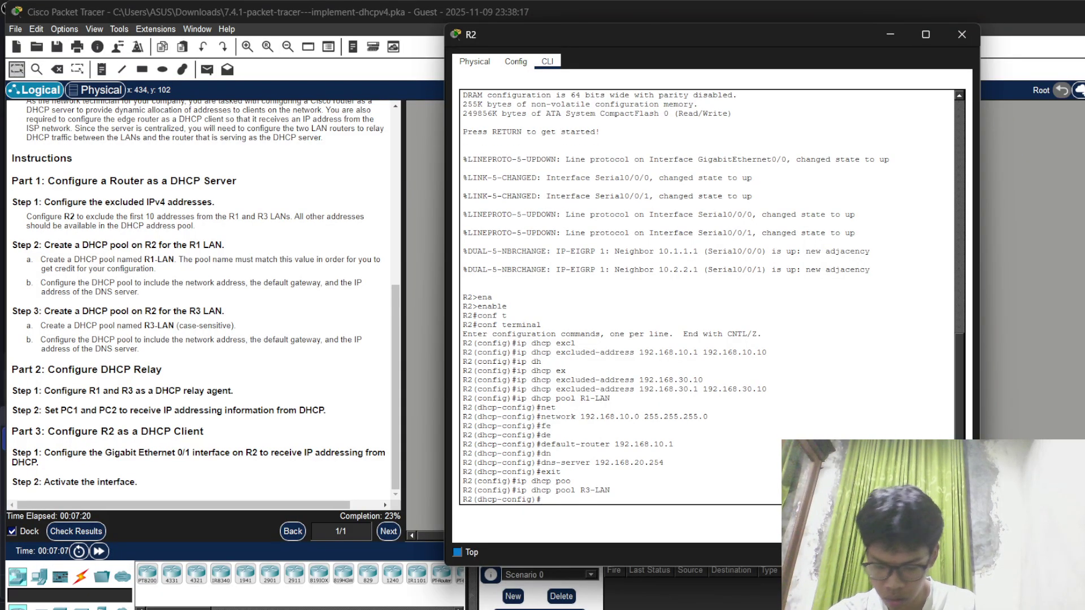
# Step: Assign network 192.168.30.0 with mask 255.255.255.0 to the R3-LAN pool
pyautogui.press('BackSpace')
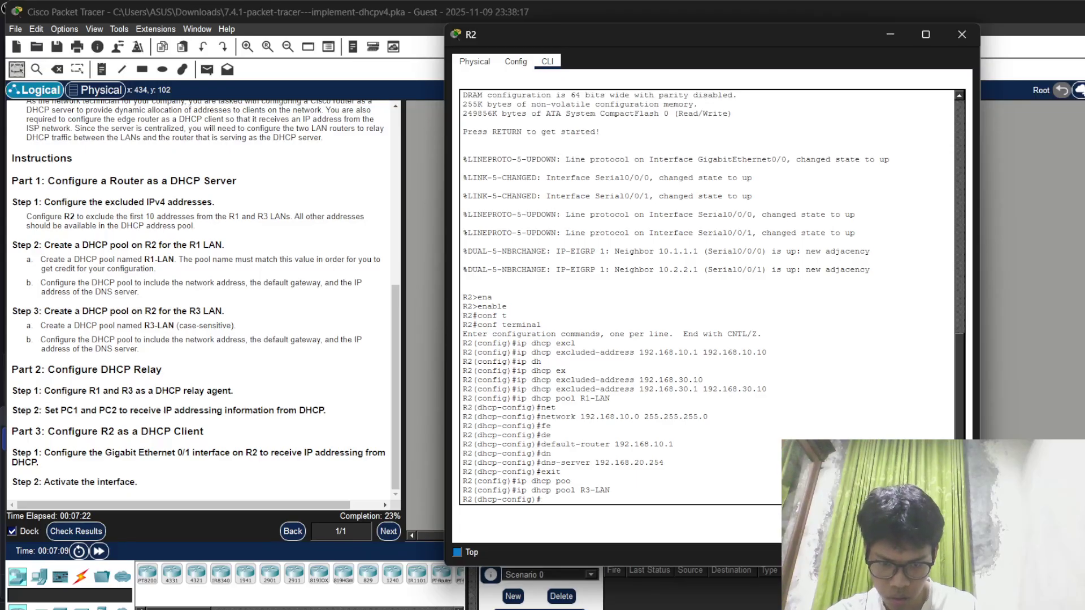
pyautogui.write('ne')
pyautogui.press('Tab')
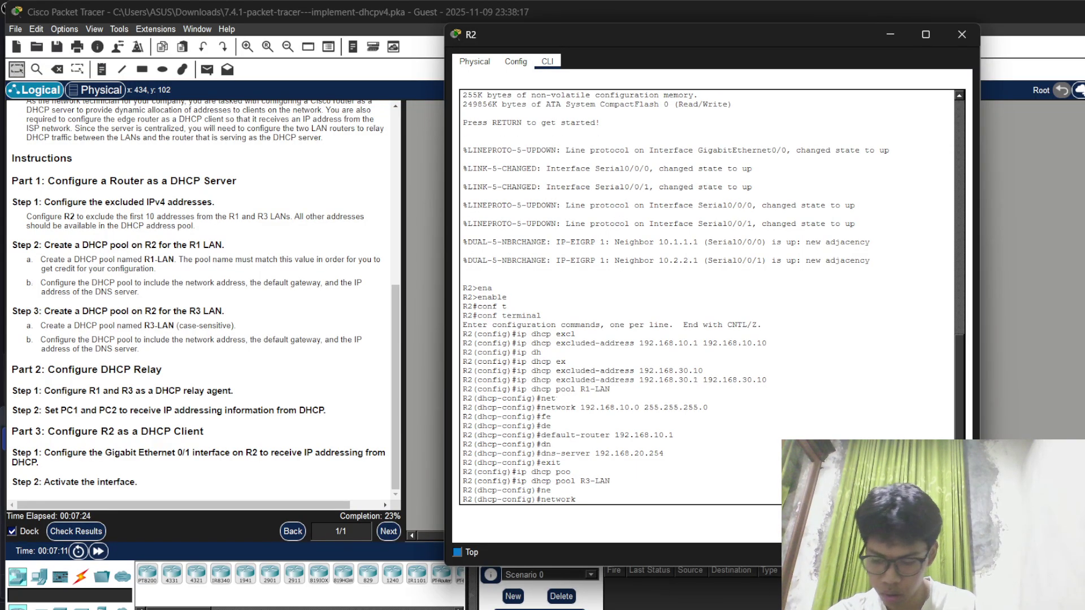
pyautogui.write('192.168.')
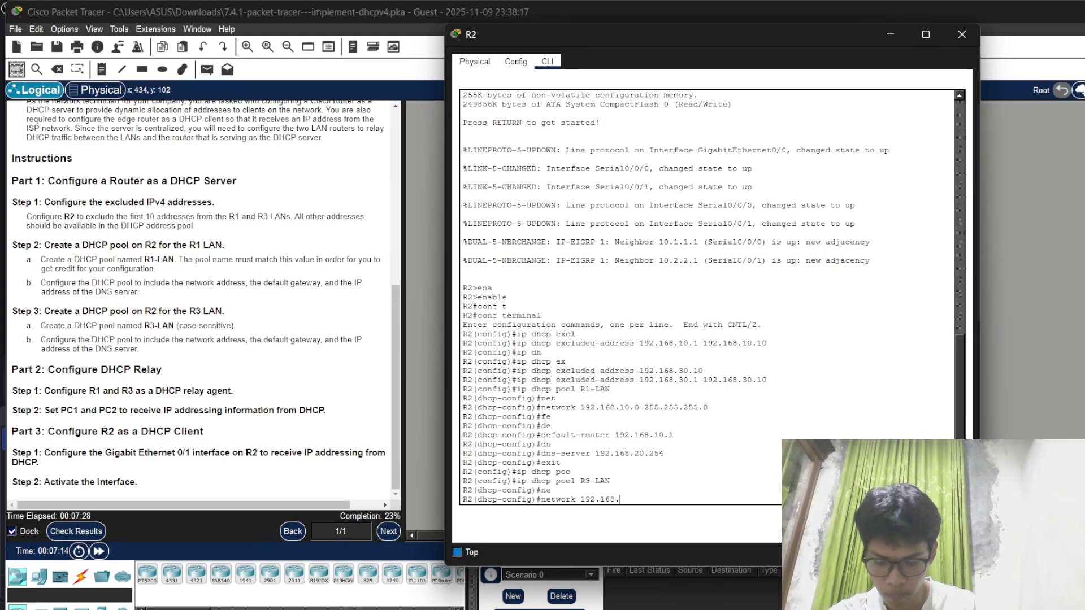
pyautogui.write('30.0')
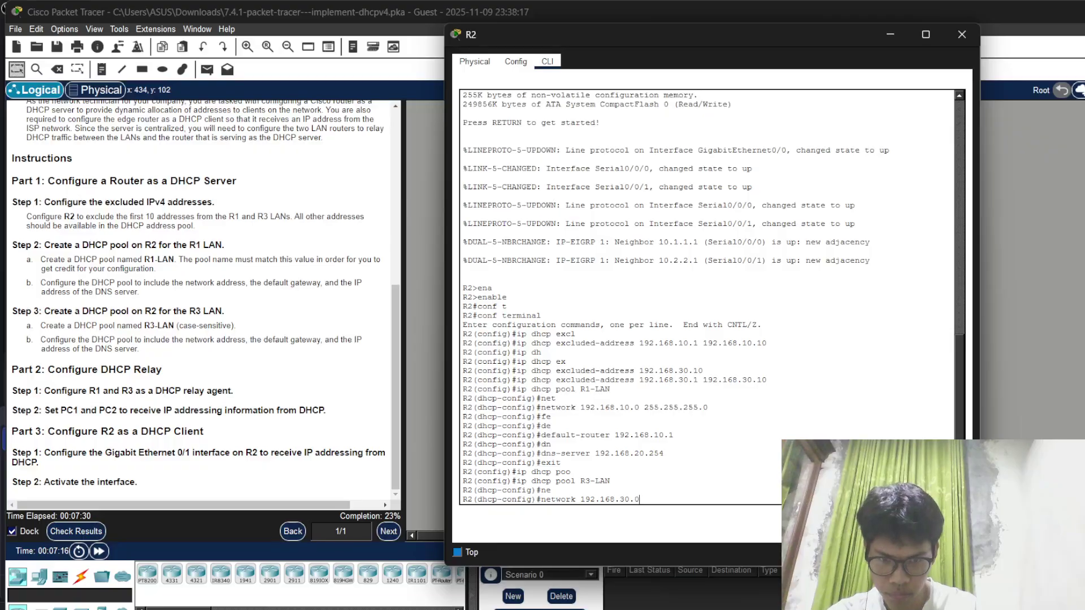
pyautogui.write(' 255')
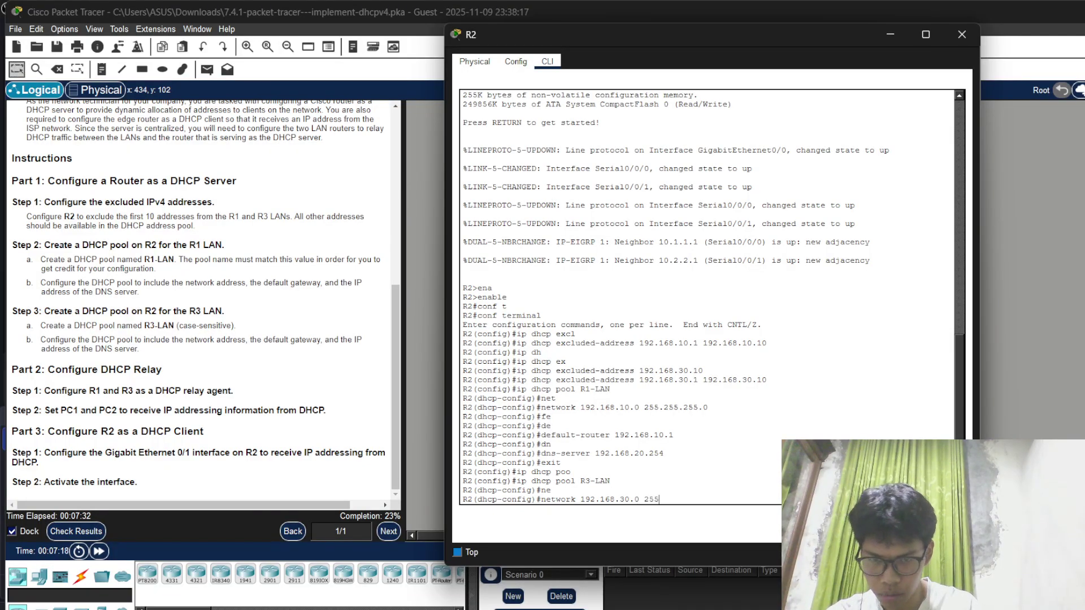
pyautogui.write('.255.255.0')
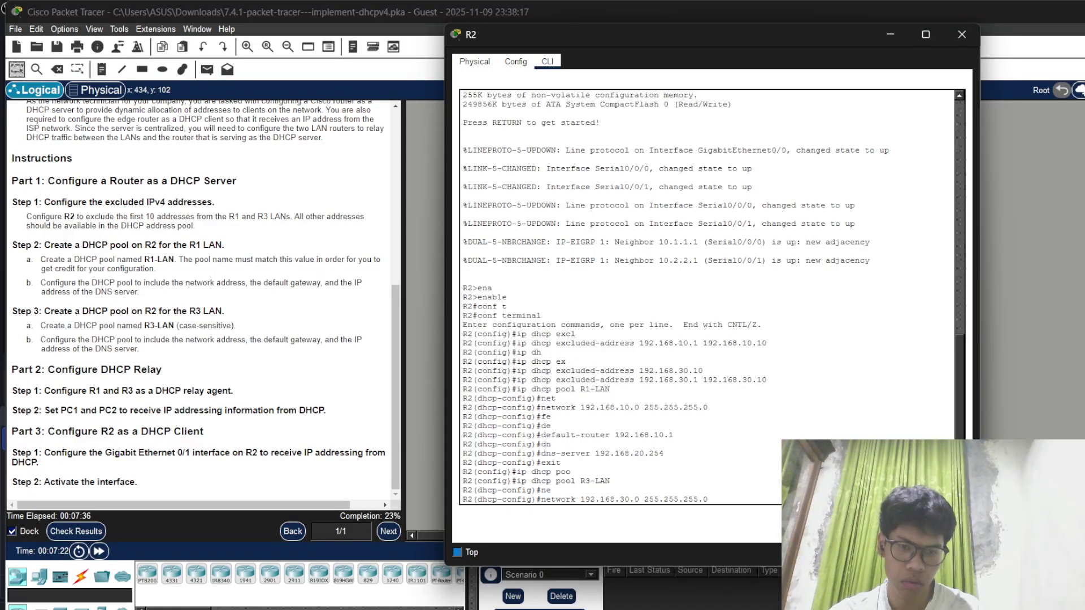
pyautogui.press('Return')
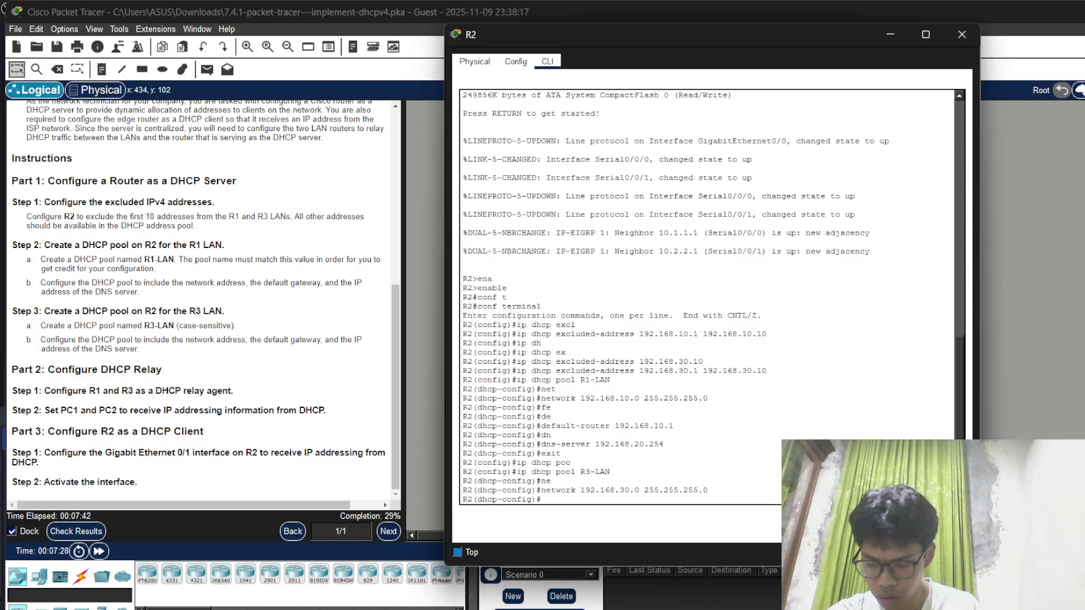
# Step: Set the default router of the R3-LAN pool to 192.168.30.1
pyautogui.write('de')
pyautogui.press('Tab')
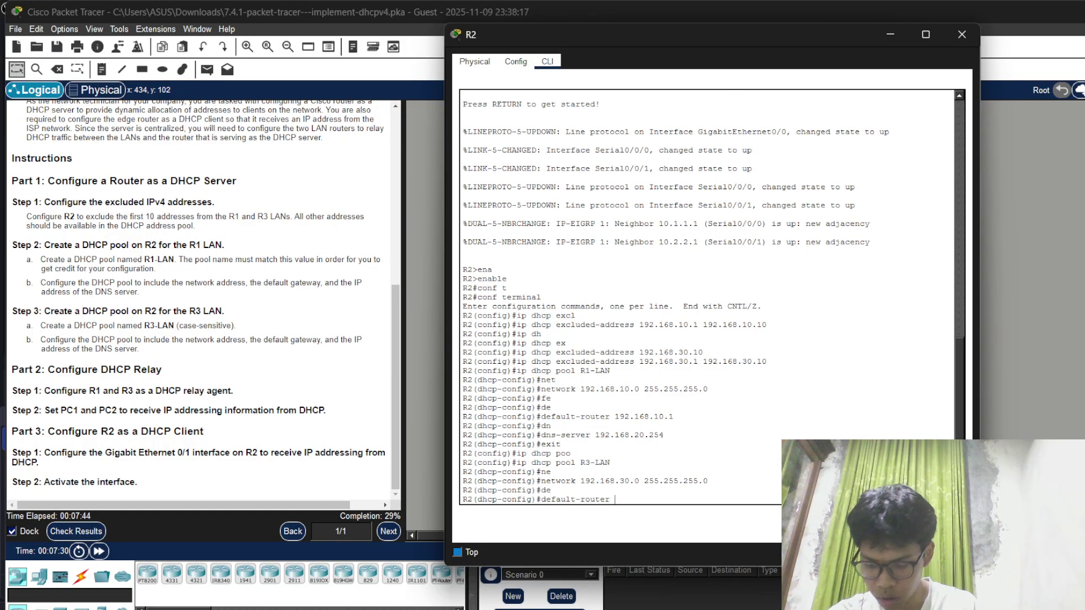
pyautogui.write('192.168')
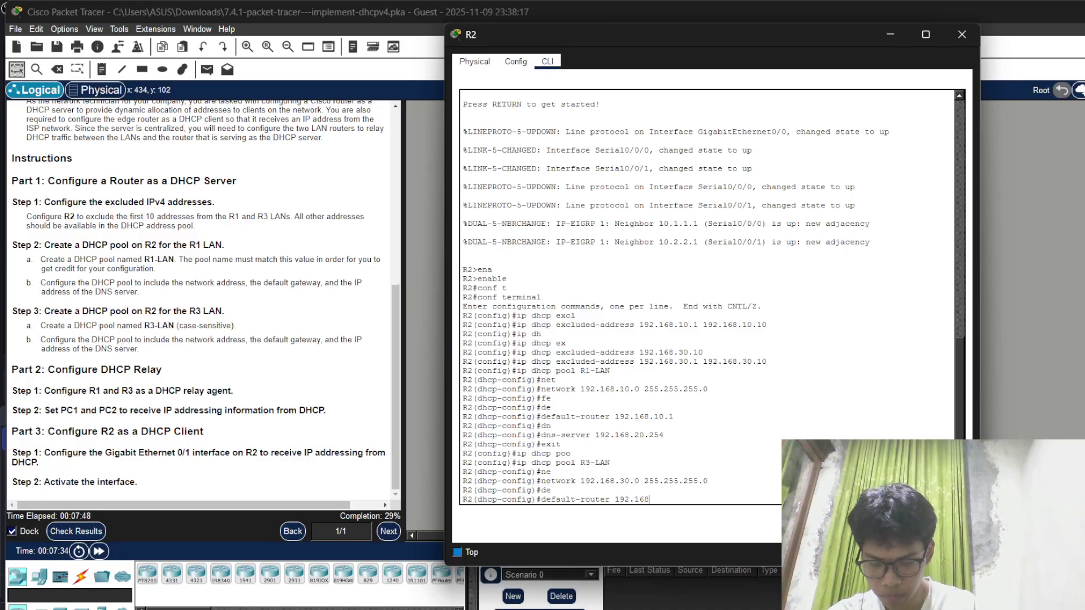
pyautogui.write('.30.1')
pyautogui.press('Return')
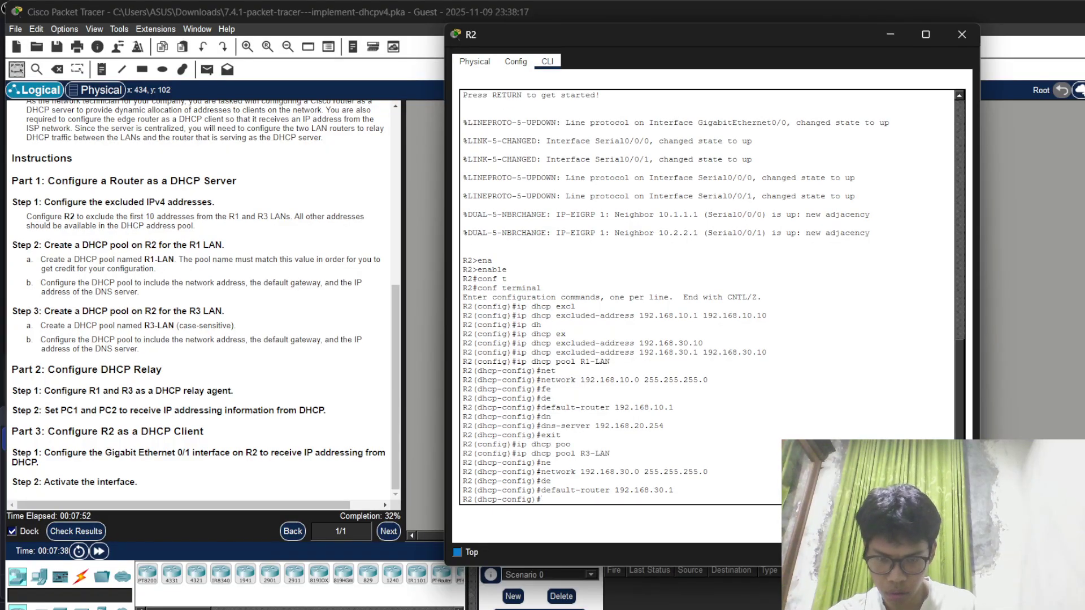
# Step: Set the DNS server of the R3-LAN pool to 192.168.20.254, return to global configuration mode and close R2's window
pyautogui.write('dn')
pyautogui.press('Tab')
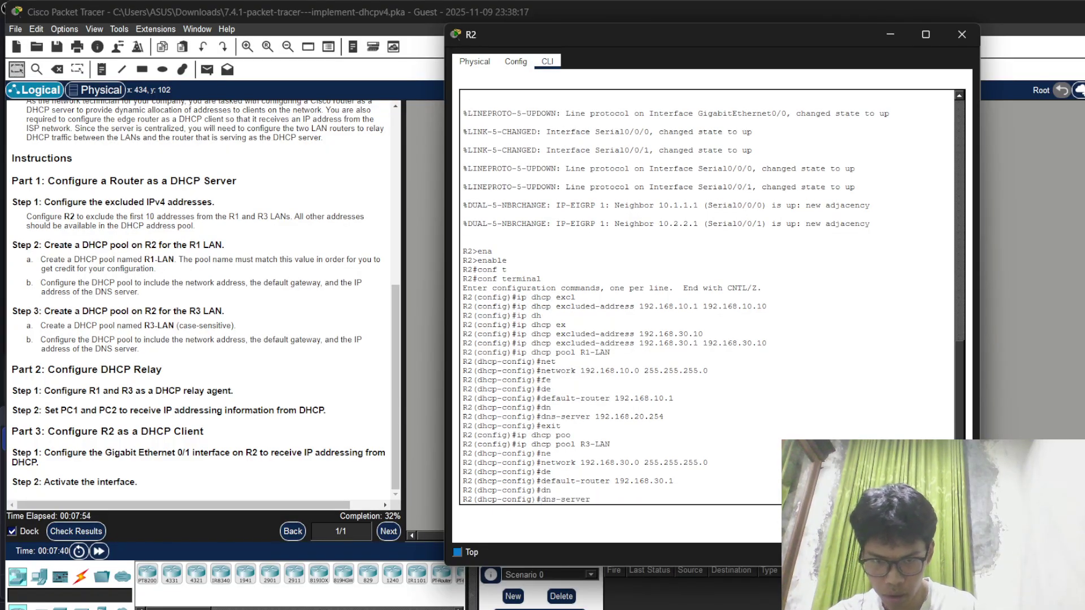
pyautogui.write('192.168.20.25')
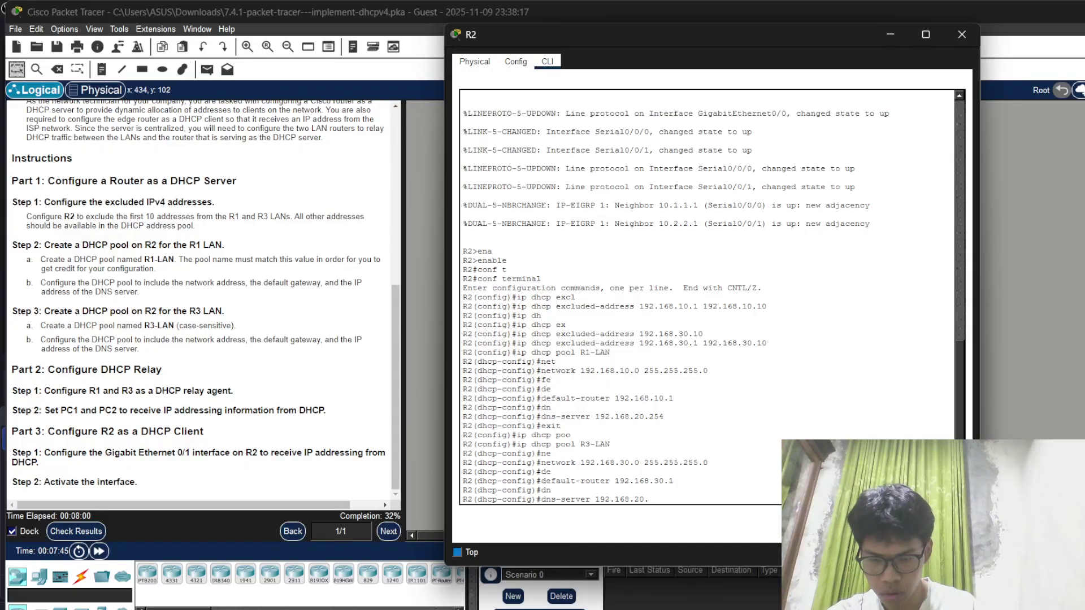
pyautogui.press('BackSpace')
pyautogui.write('54')
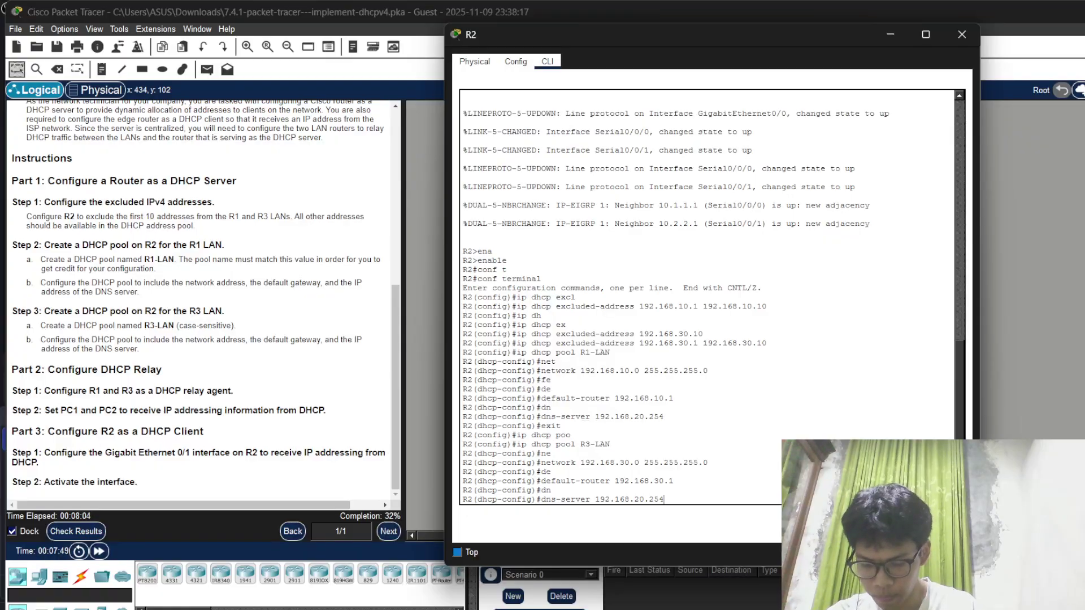
pyautogui.press('Return')
pyautogui.write('exit')
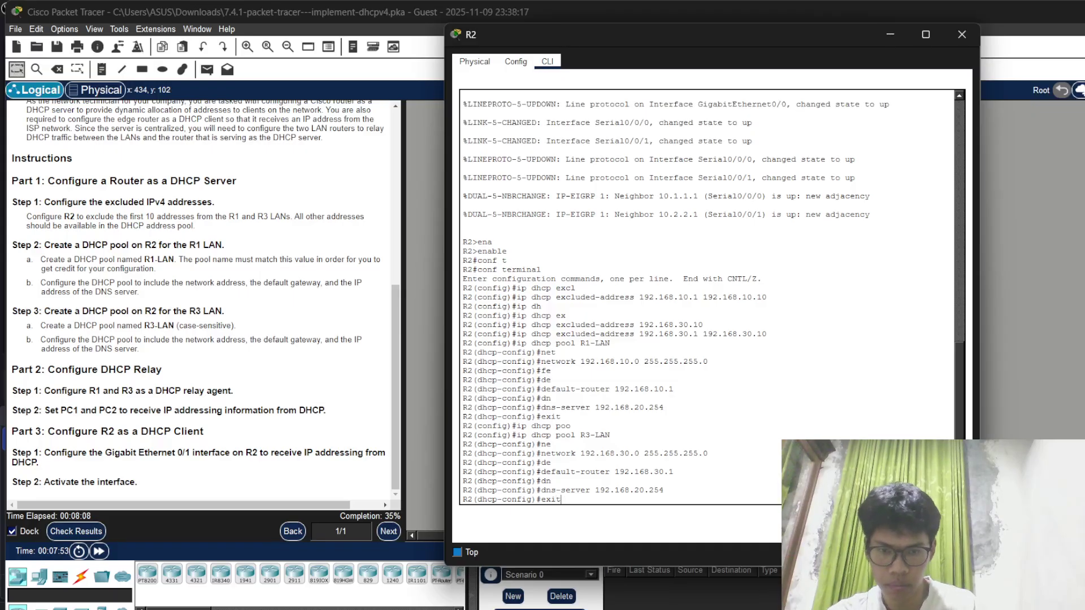
pyautogui.press('Return')
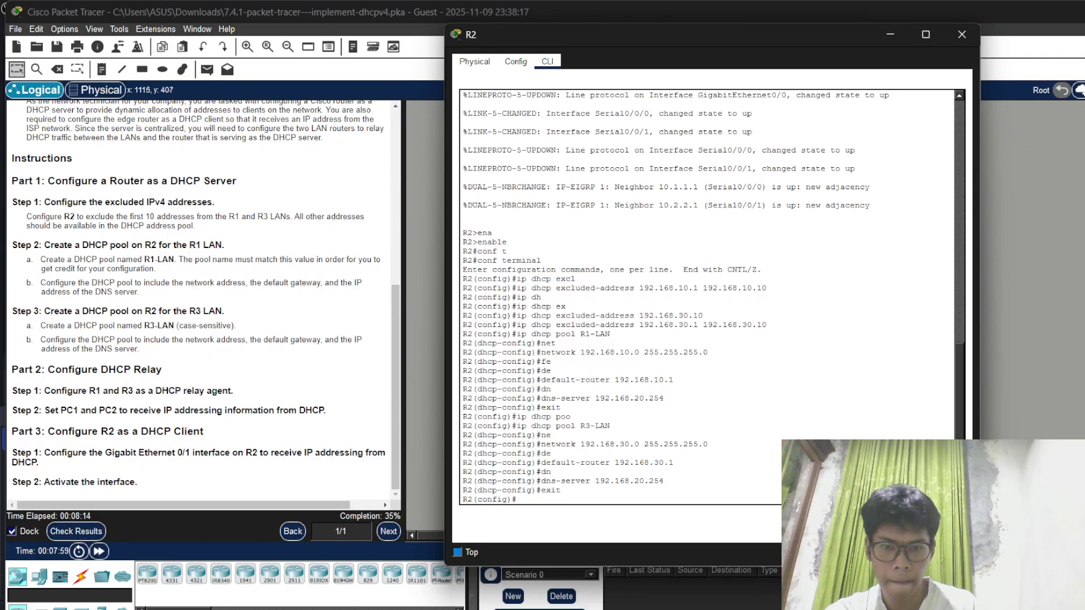
pyautogui.click(962, 34)
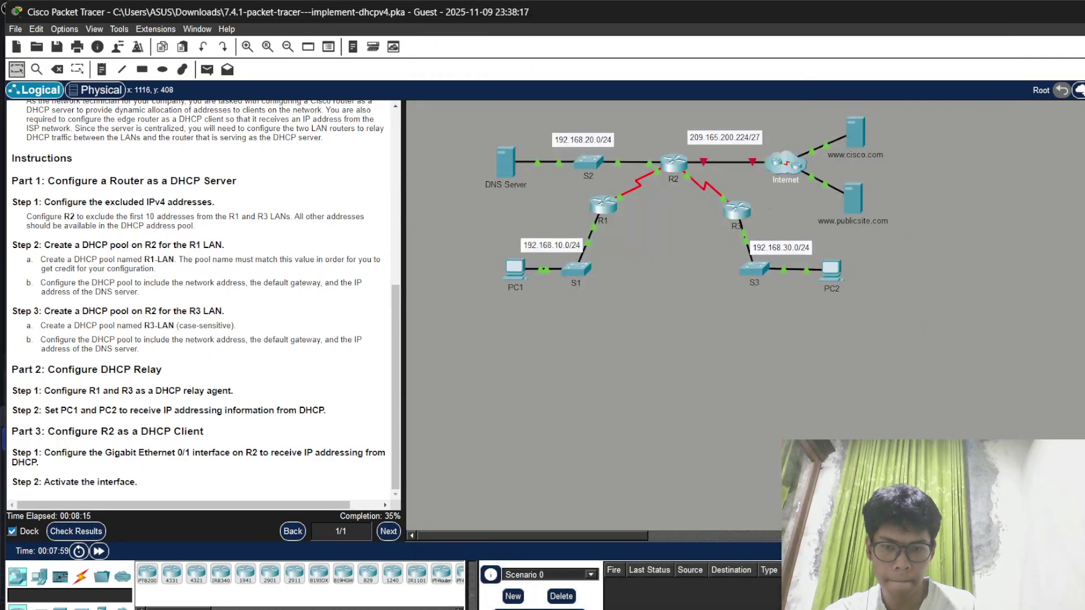
# Step: Open router R1's command line and enter global configuration mode
pyautogui.click(603, 206)
pyautogui.click(423, 67)
pyautogui.press('Return')
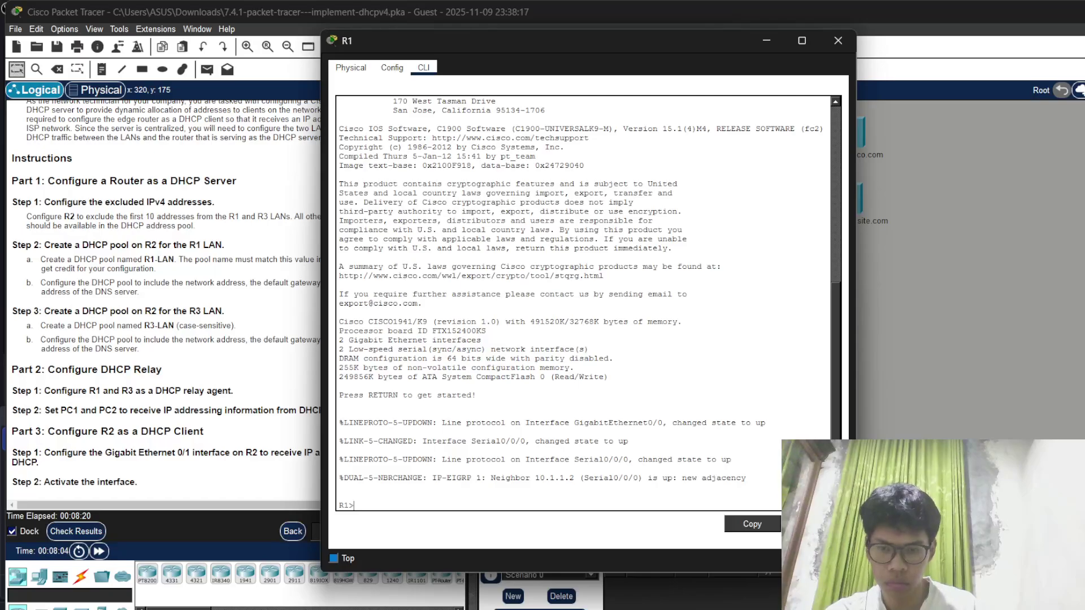
pyautogui.write('en')
pyautogui.press('Tab')
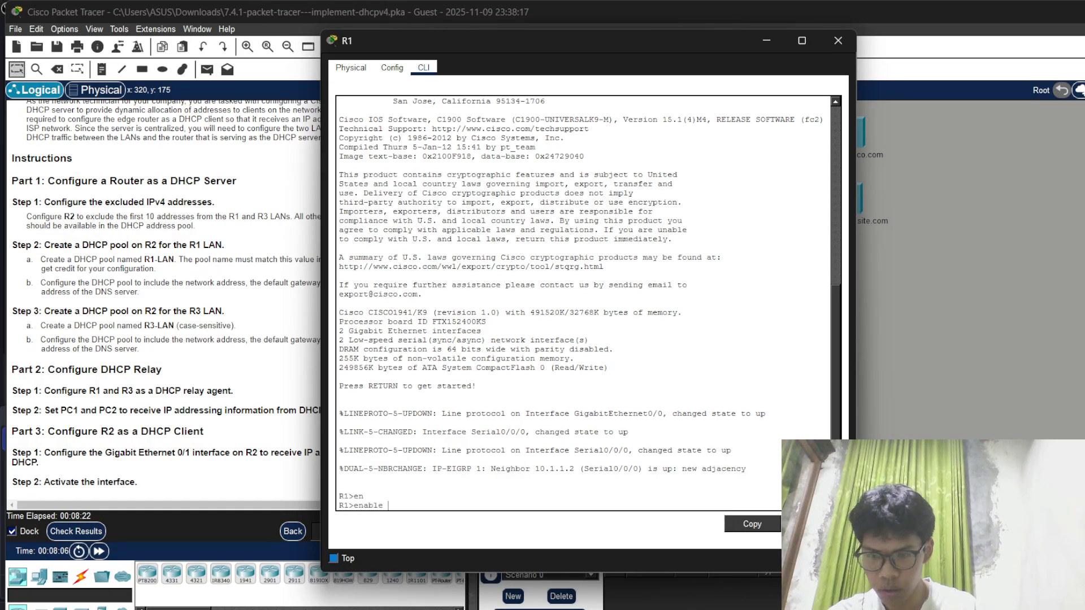
pyautogui.press('Return')
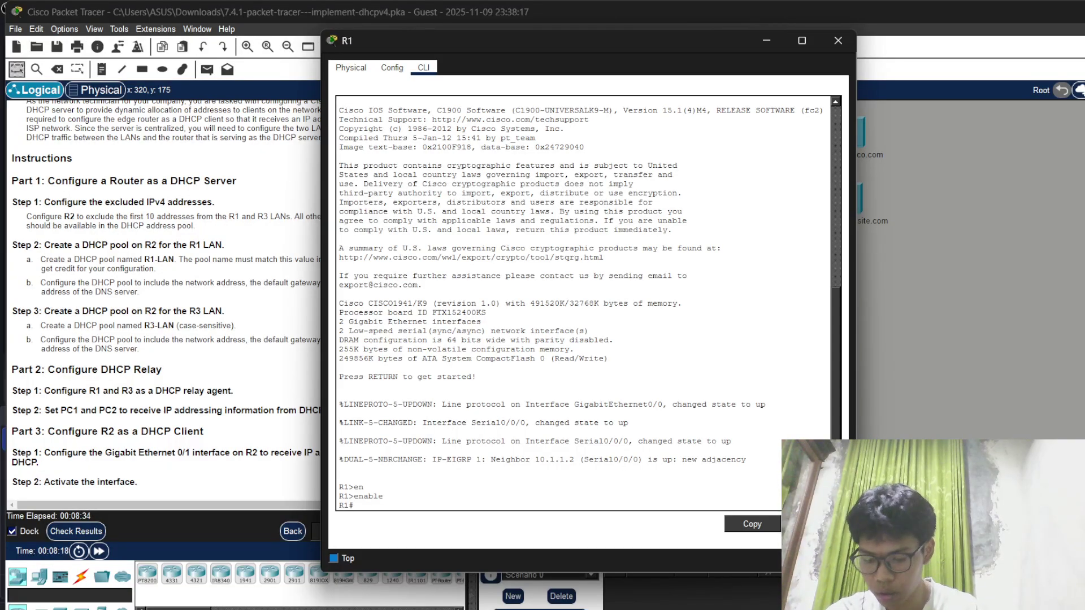
pyautogui.write('conf t')
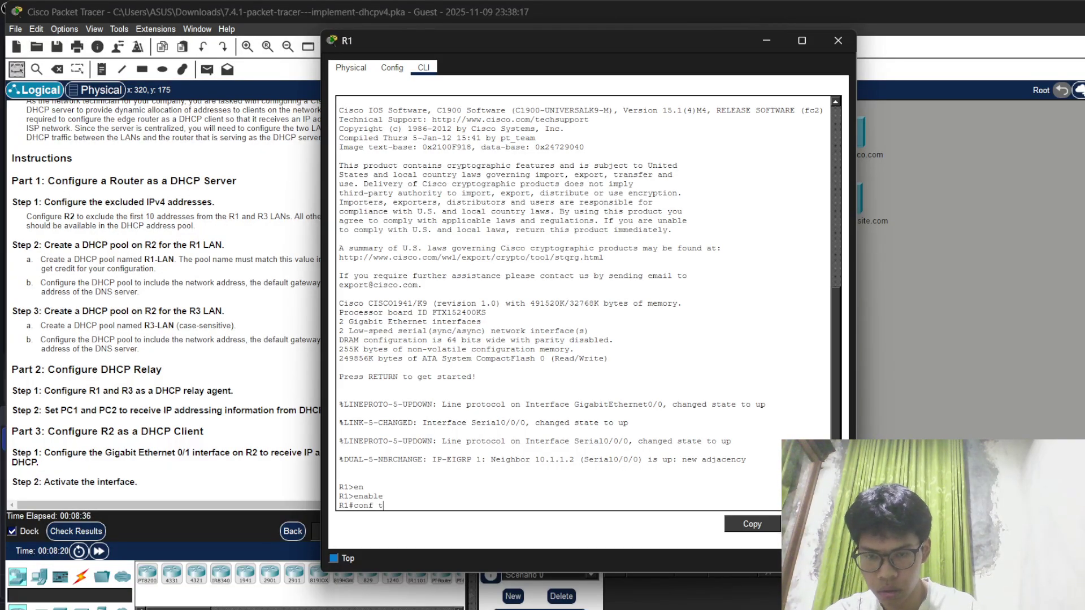
pyautogui.press('Return')
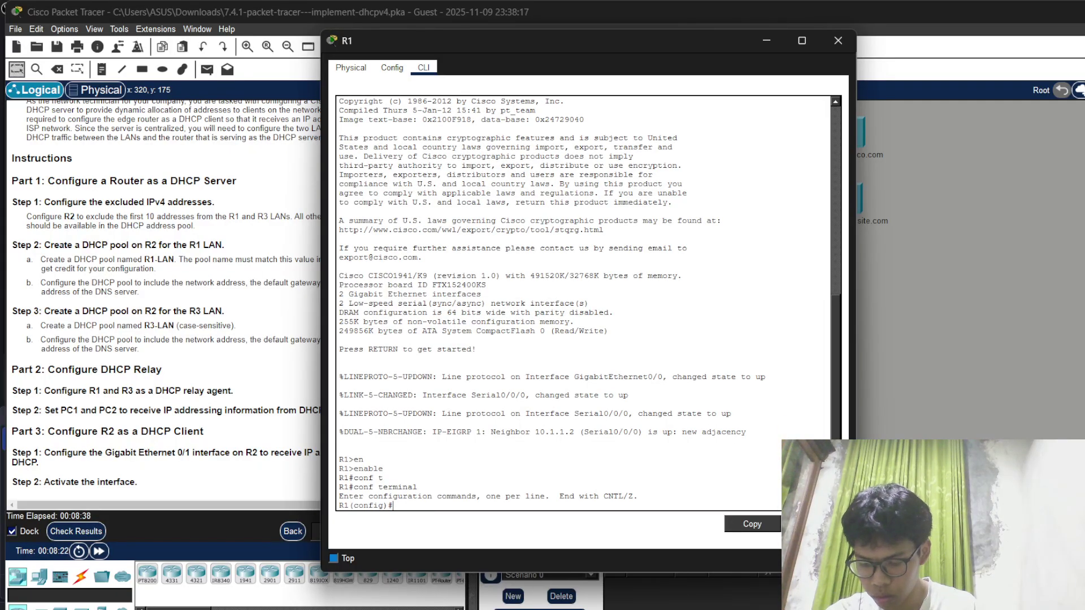
# Step: Configure R1's g0/0 interface with IP helper address 10.1.1.2, exit interface mode and close R1's window
pyautogui.write('int g')
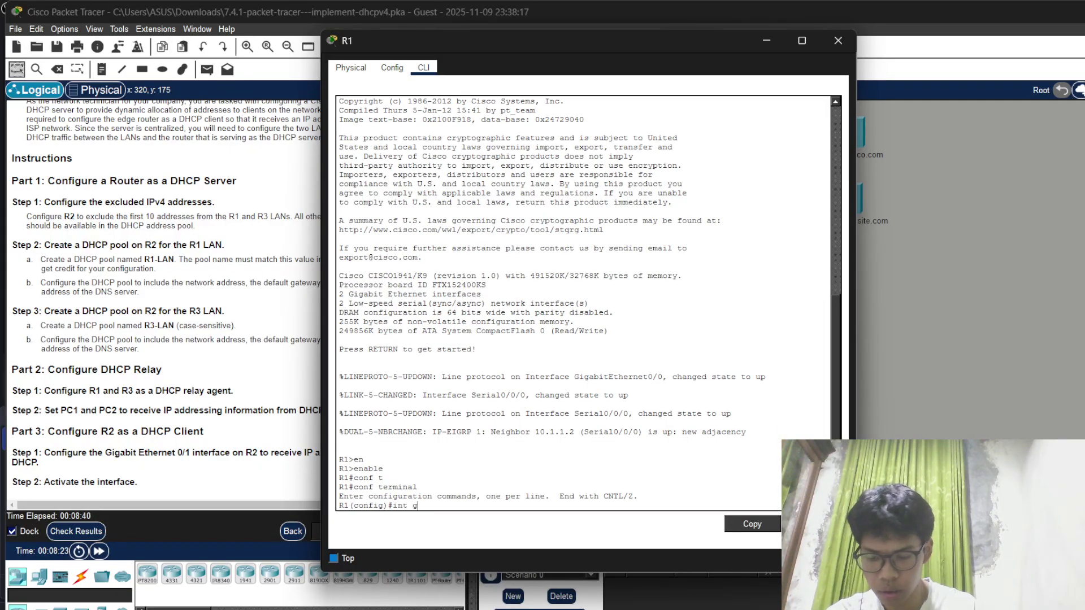
pyautogui.write('0/0')
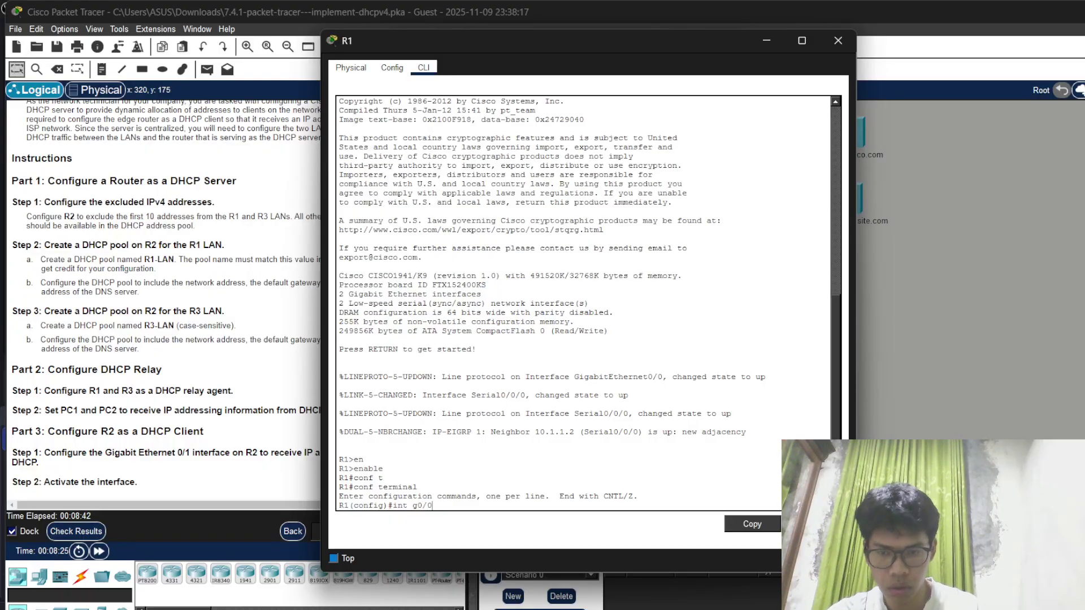
pyautogui.press('Return')
pyautogui.write('ip hel')
pyautogui.press('Tab')
pyautogui.write('per')
pyautogui.press('Tab')
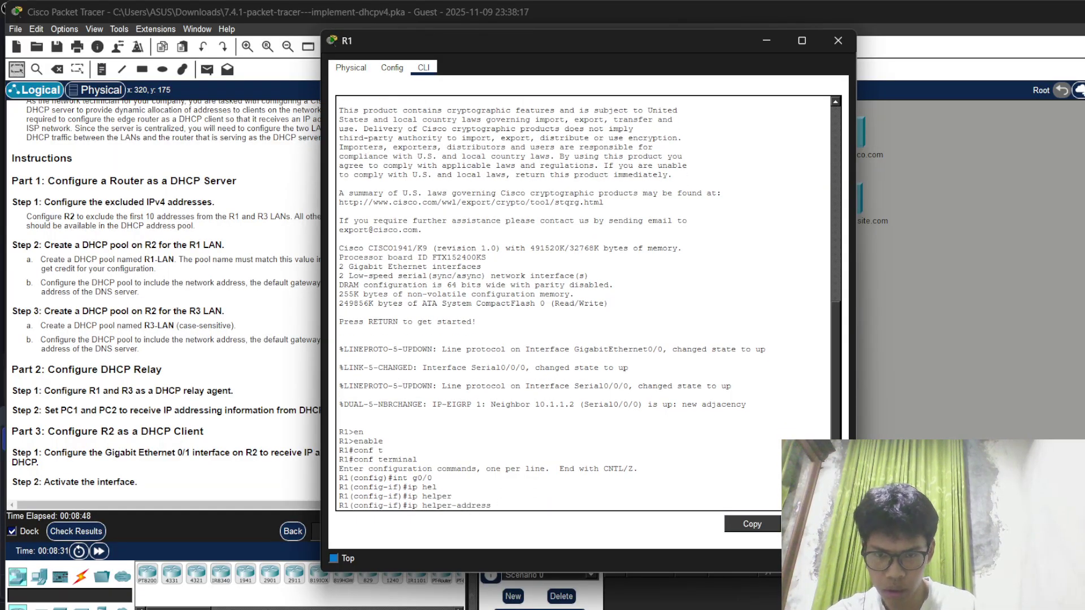
pyautogui.write('10.1.1.2')
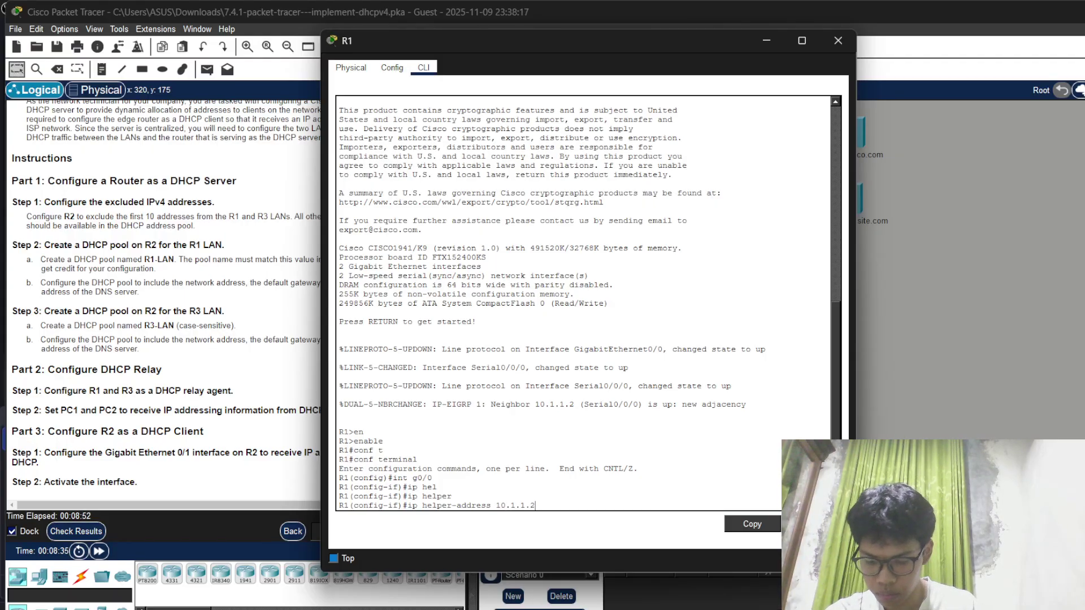
pyautogui.press('Return')
pyautogui.write('exi')
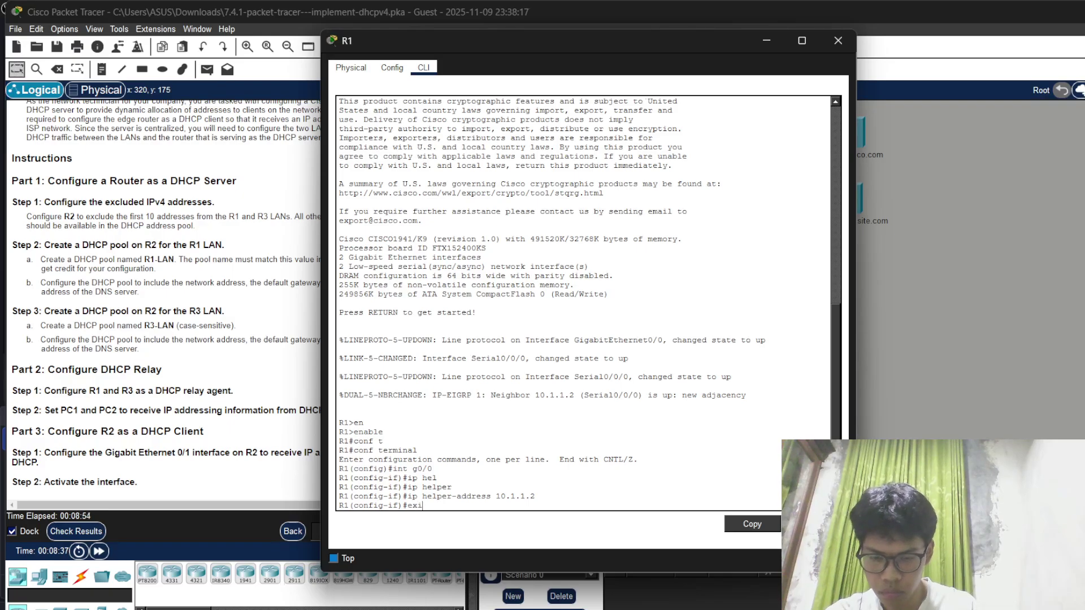
pyautogui.write('t4')
pyautogui.press('Return')
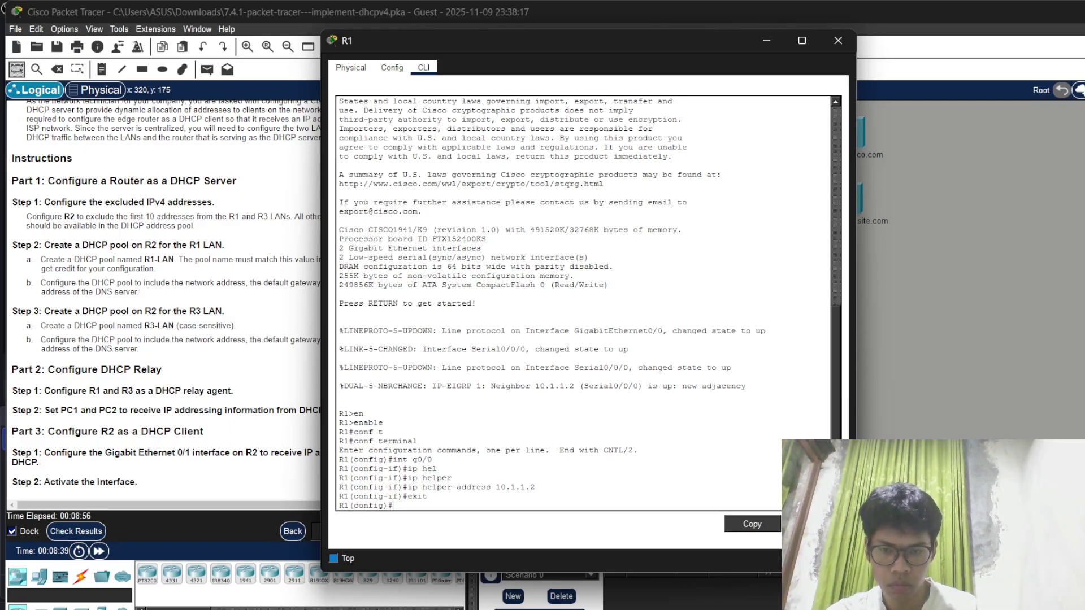
pyautogui.moveTo(481, 44); pyautogui.dragTo(679, 41)
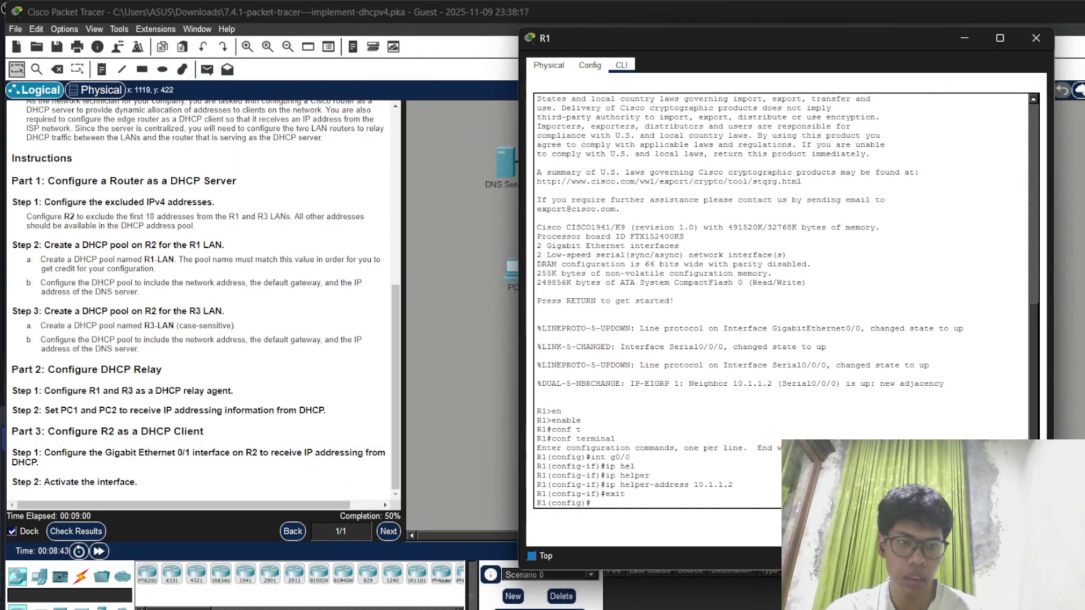
pyautogui.click(1073, 363)
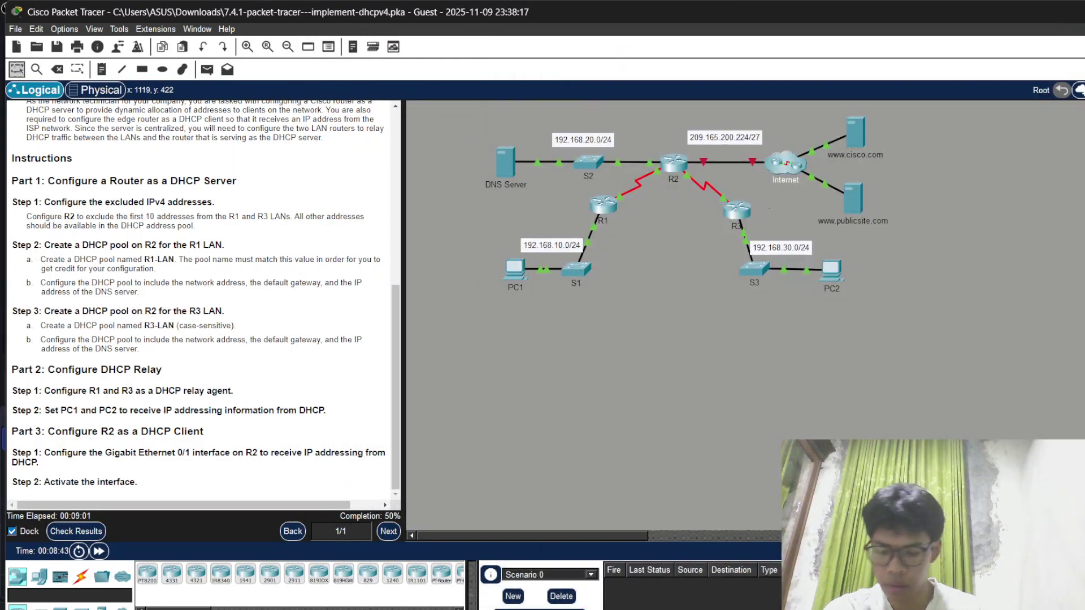
# Step: Open router R3's command line and enter global configuration mode
pyautogui.click(736, 220)
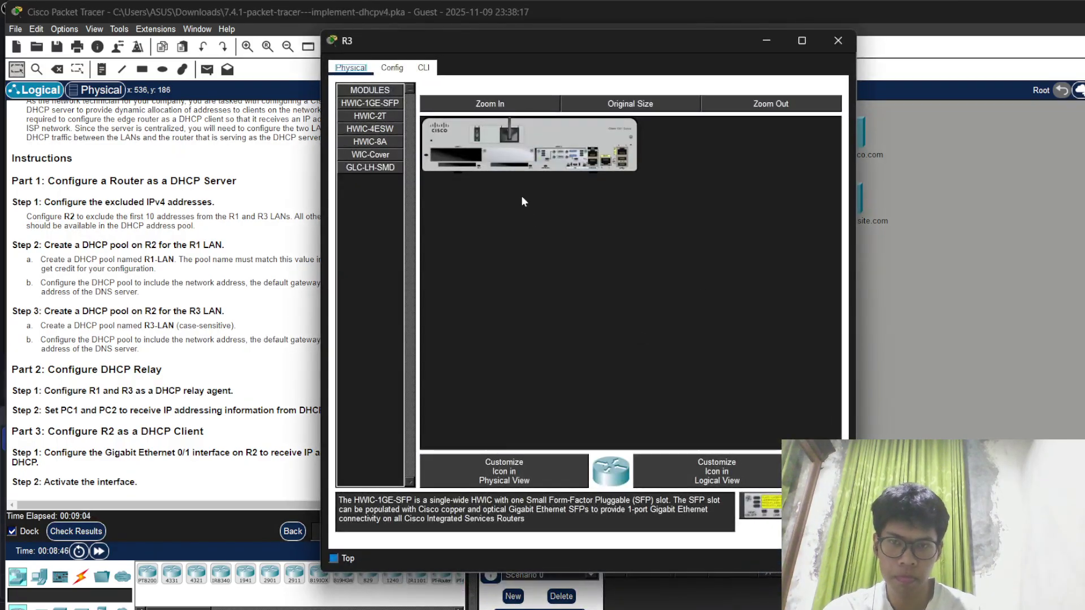
pyautogui.click(424, 68)
pyautogui.press('Return')
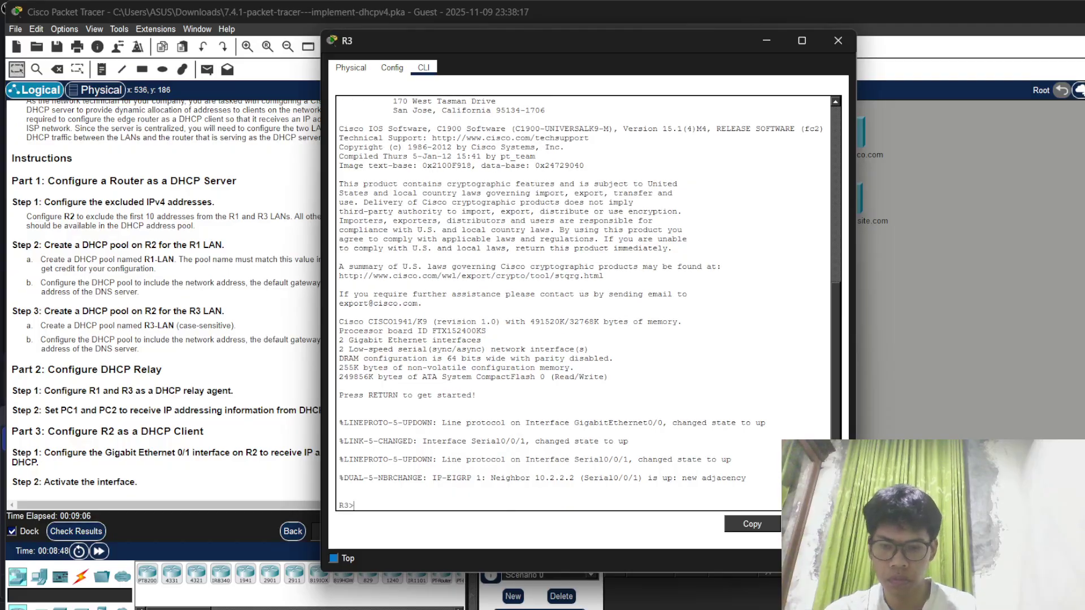
pyautogui.write('ena')
pyautogui.press('Tab')
pyautogui.press('Return')
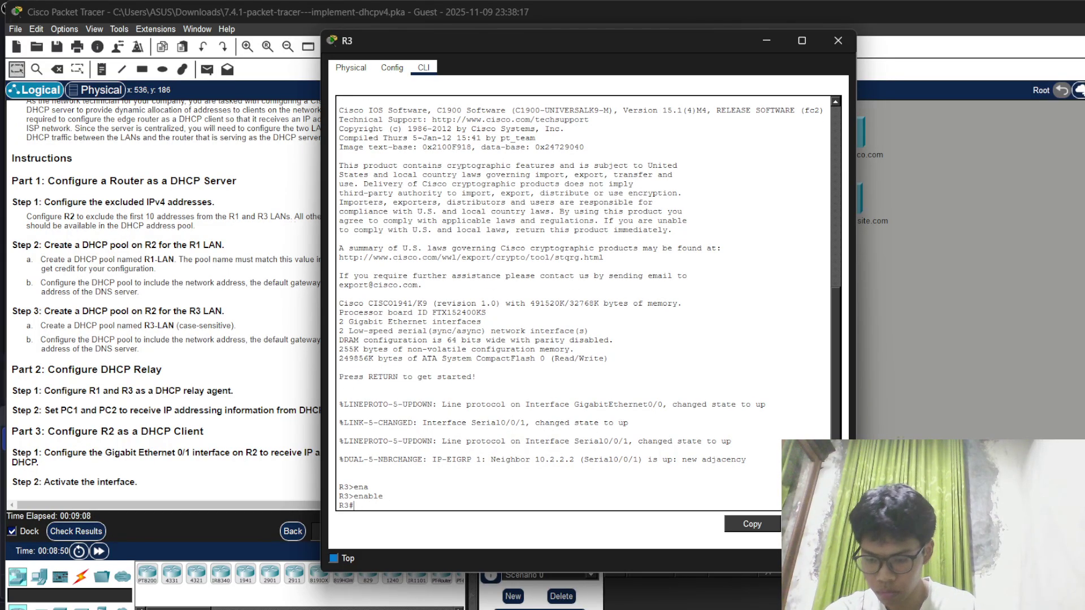
pyautogui.write('conf t')
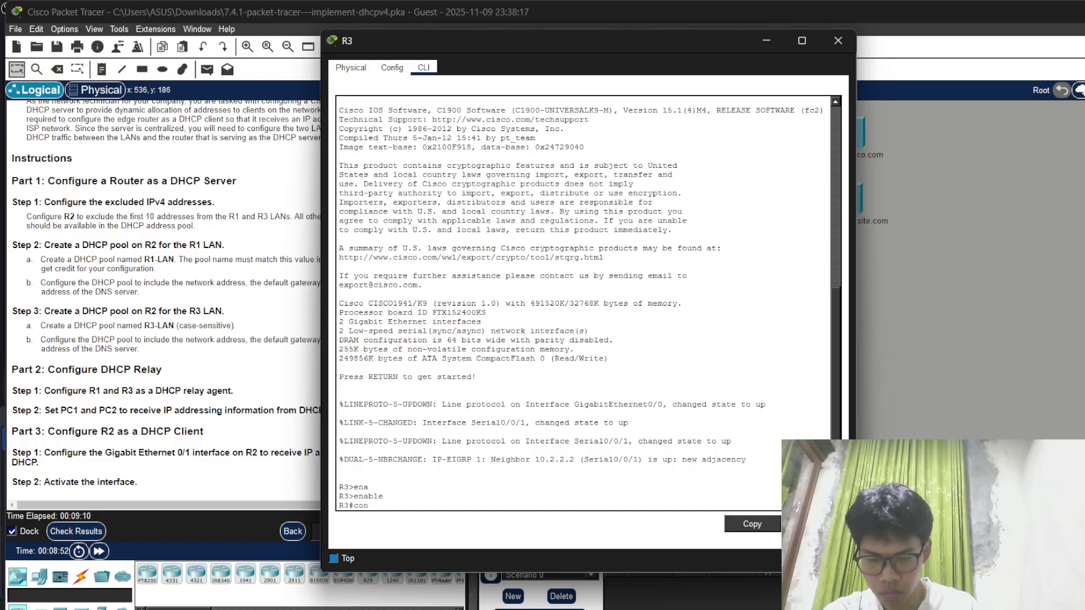
pyautogui.press('Tab')
pyautogui.press('Return')
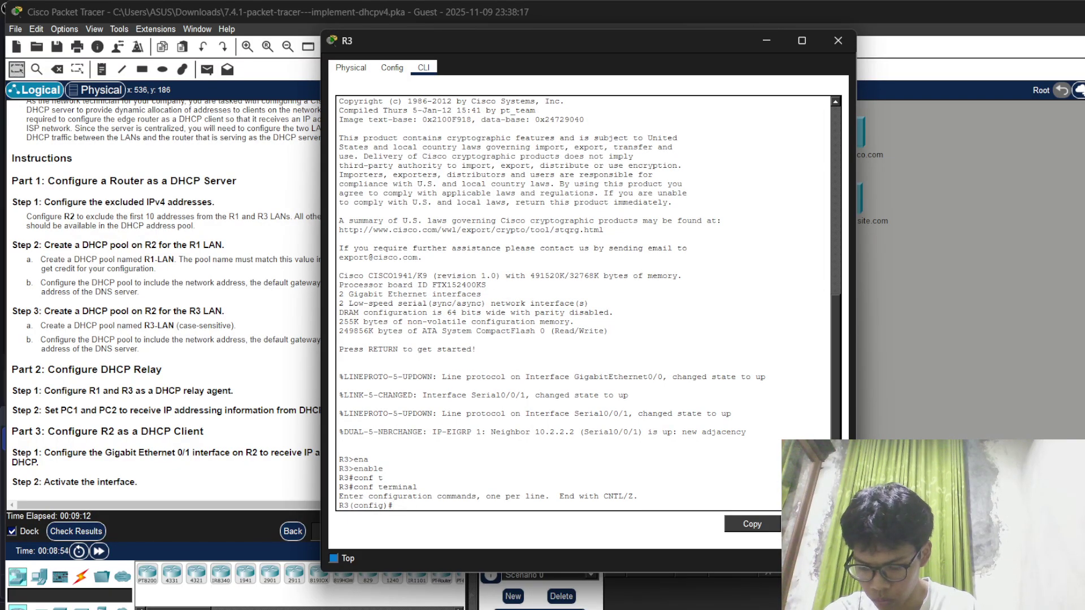
# Step: Configure R3's g0/0 interface with IP helper address 10.2.2.2, exit interface mode and close R3's window
pyautogui.write('int g')
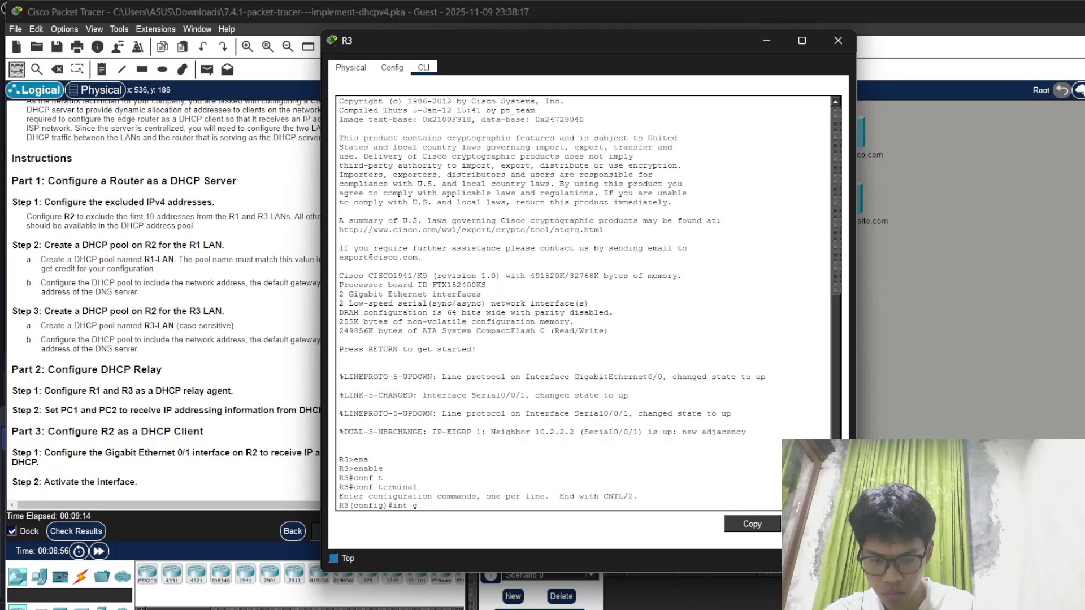
pyautogui.write('0/0')
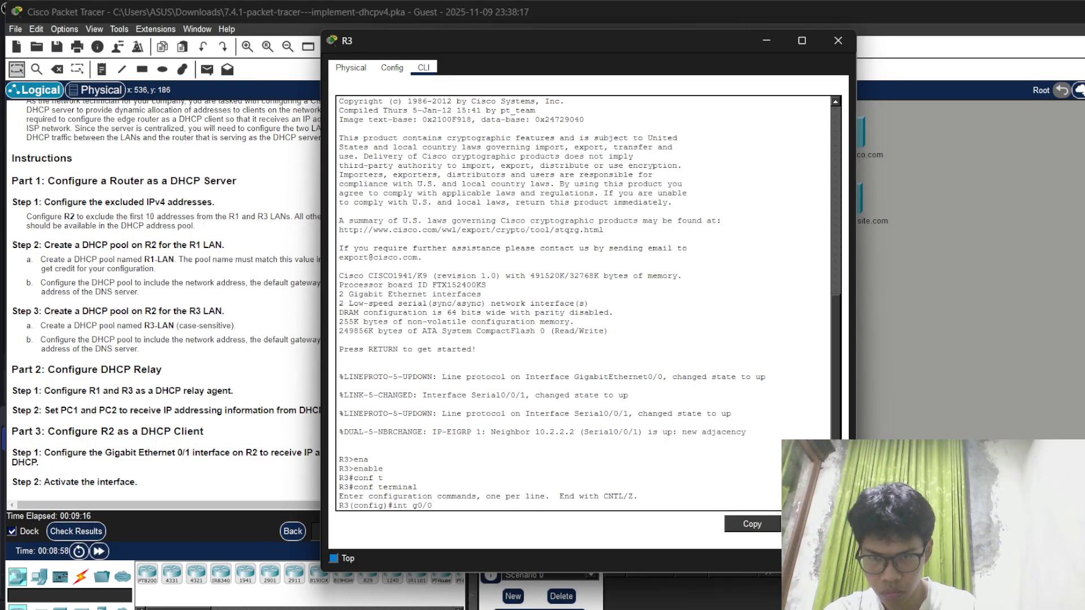
pyautogui.press('Return')
pyautogui.write('ip help')
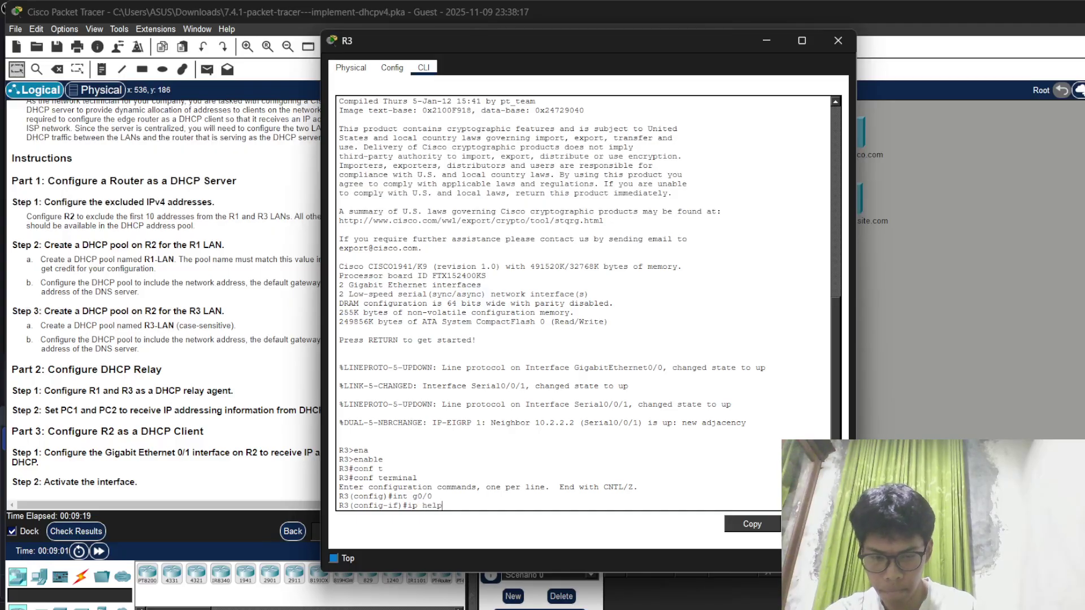
pyautogui.press('Tab')
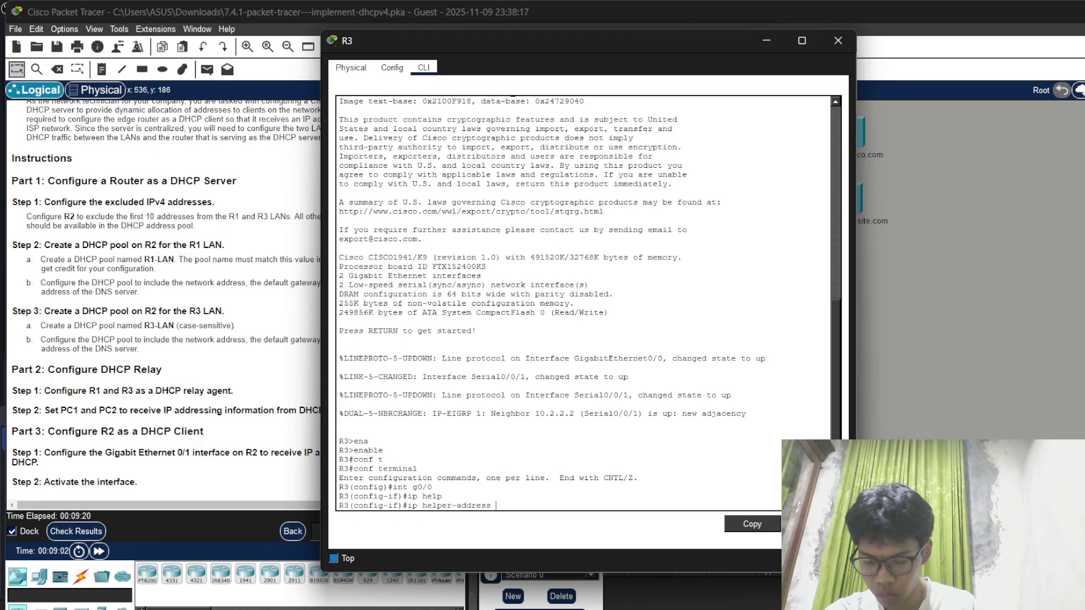
pyautogui.write('10.')
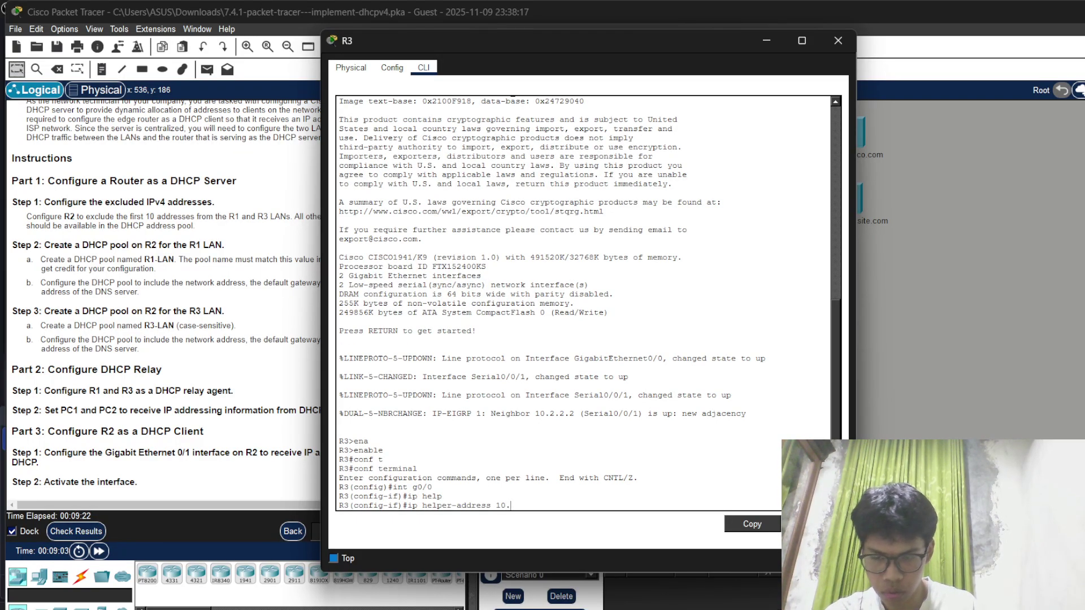
pyautogui.write('2.2.2')
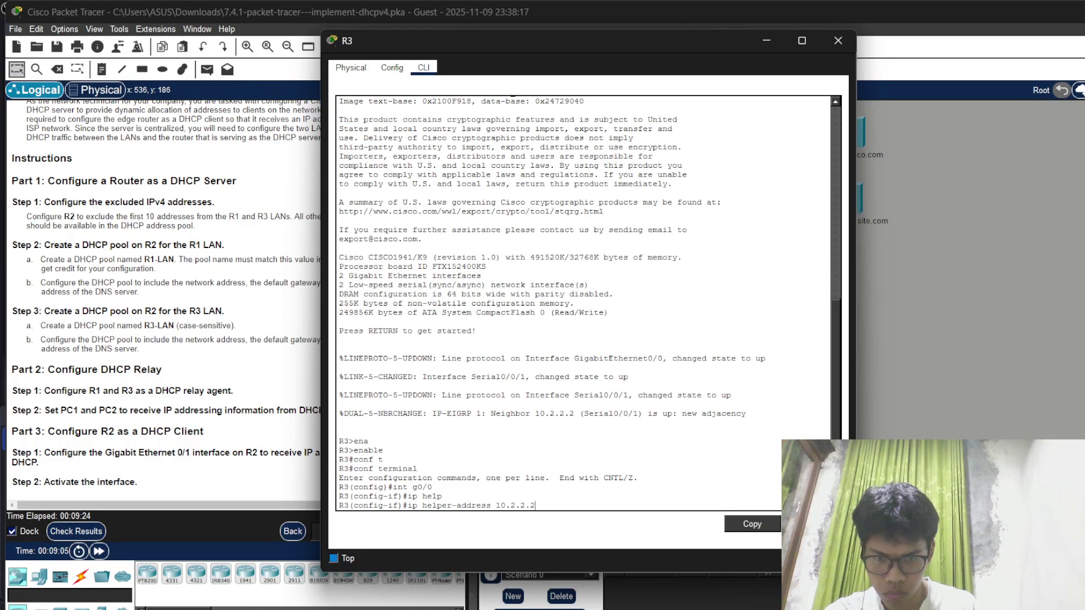
pyautogui.press('Return')
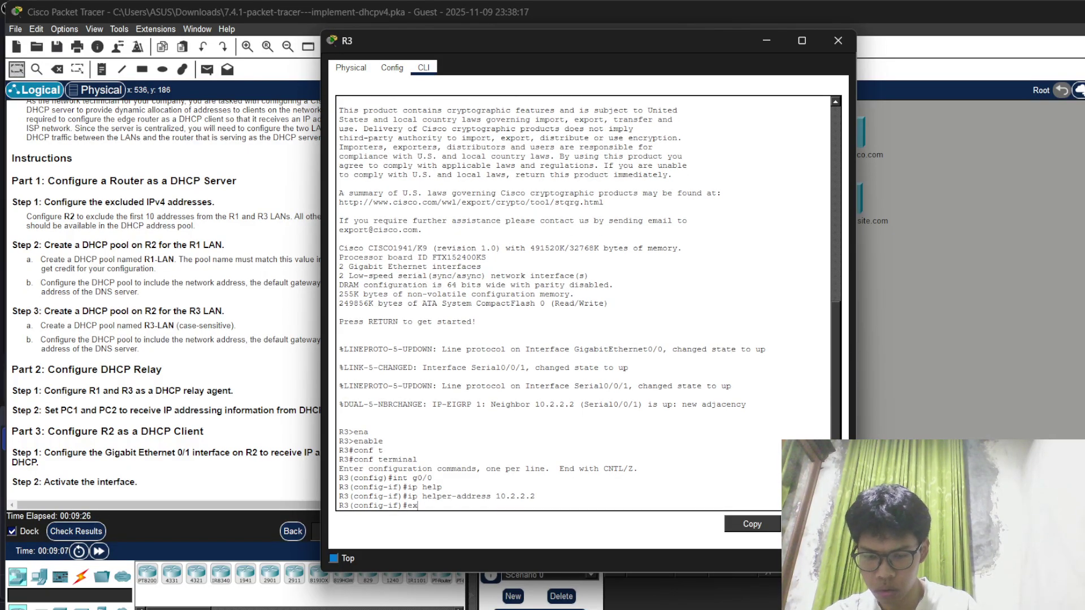
pyautogui.write('exit')
pyautogui.press('Return')
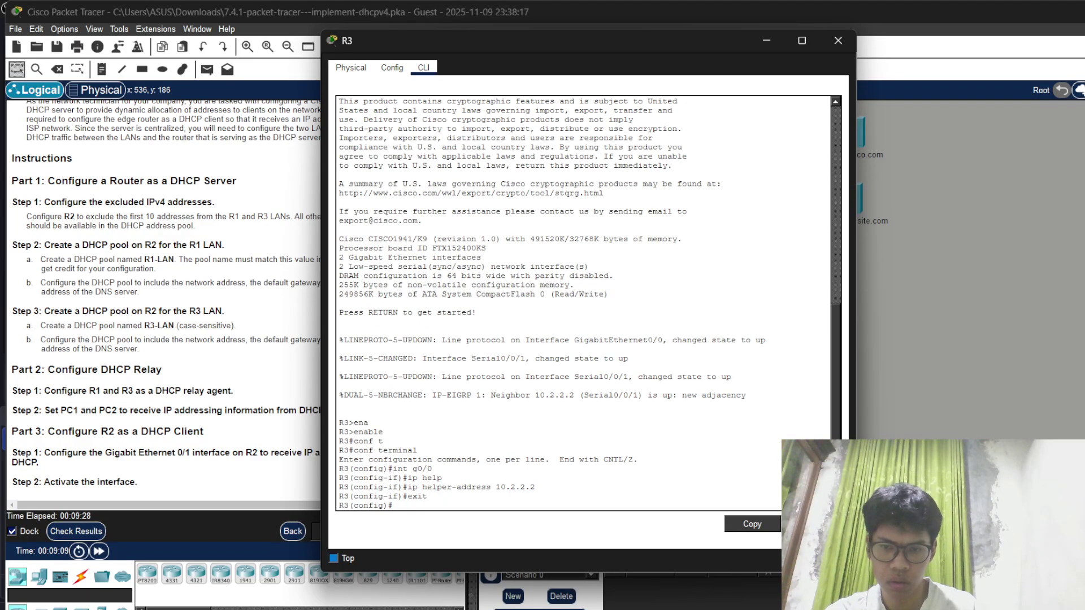
pyautogui.moveTo(511, 42); pyautogui.dragTo(713, 12)
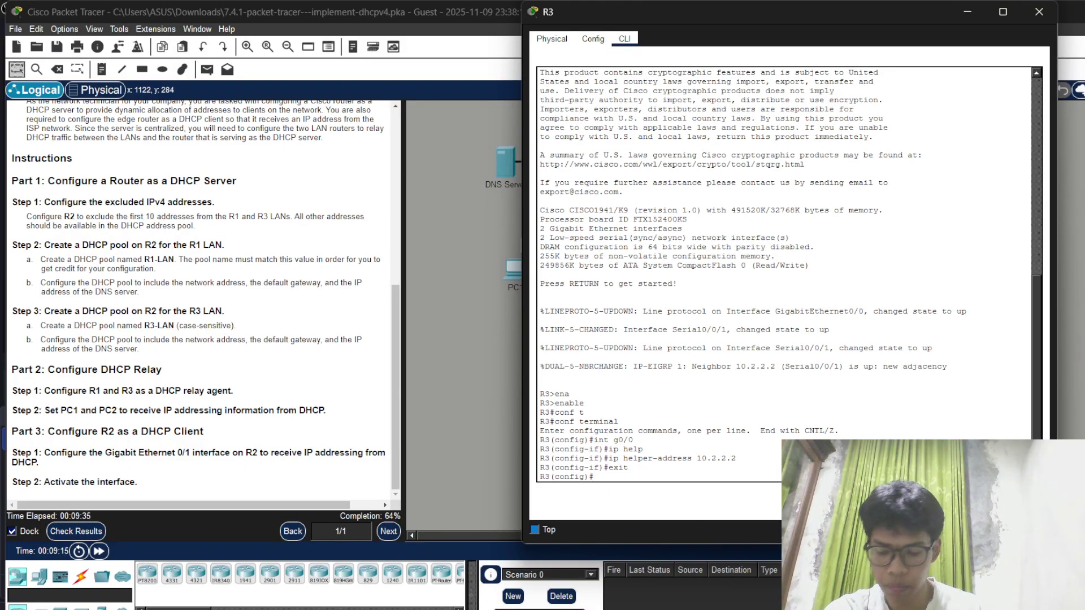
pyautogui.hotkey('alt', 'F4')
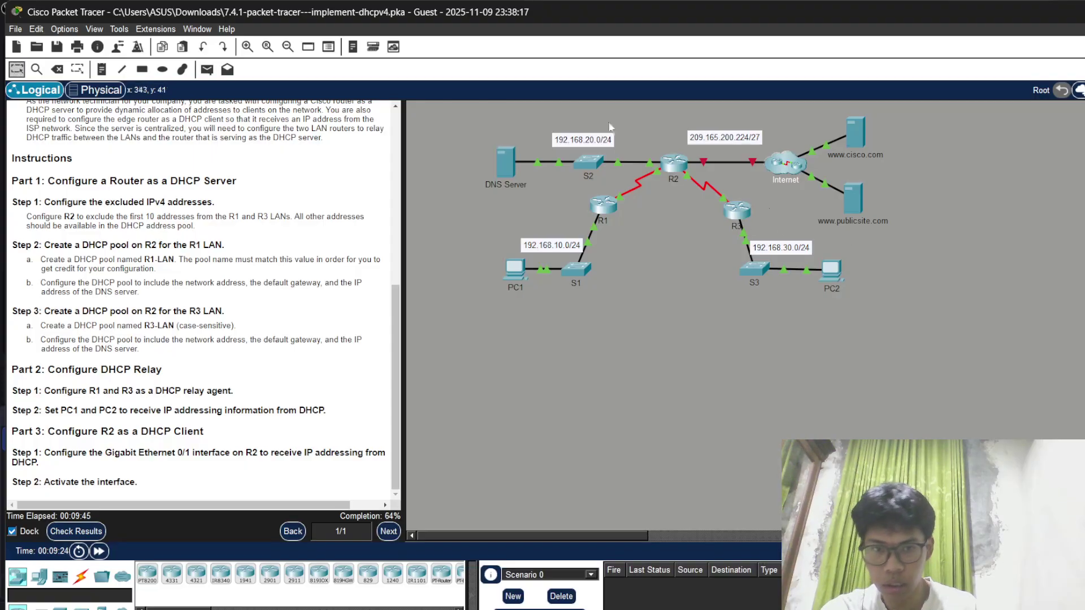
# Step: Open router R2's command line and configure interface g0/1 to obtain its IP address through DHCP
pyautogui.click(675, 162)
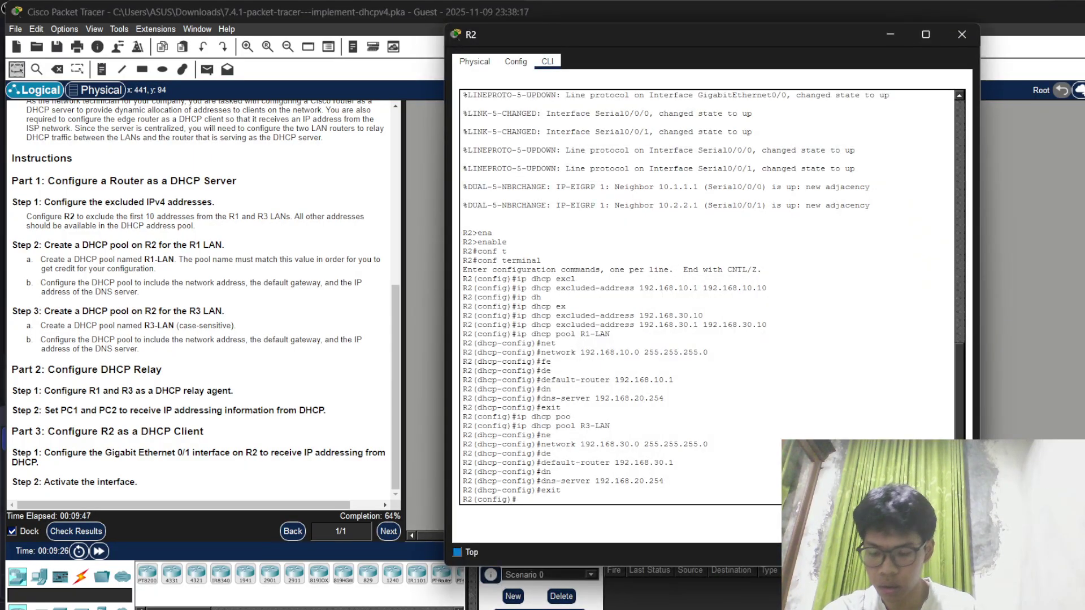
pyautogui.write('int ')
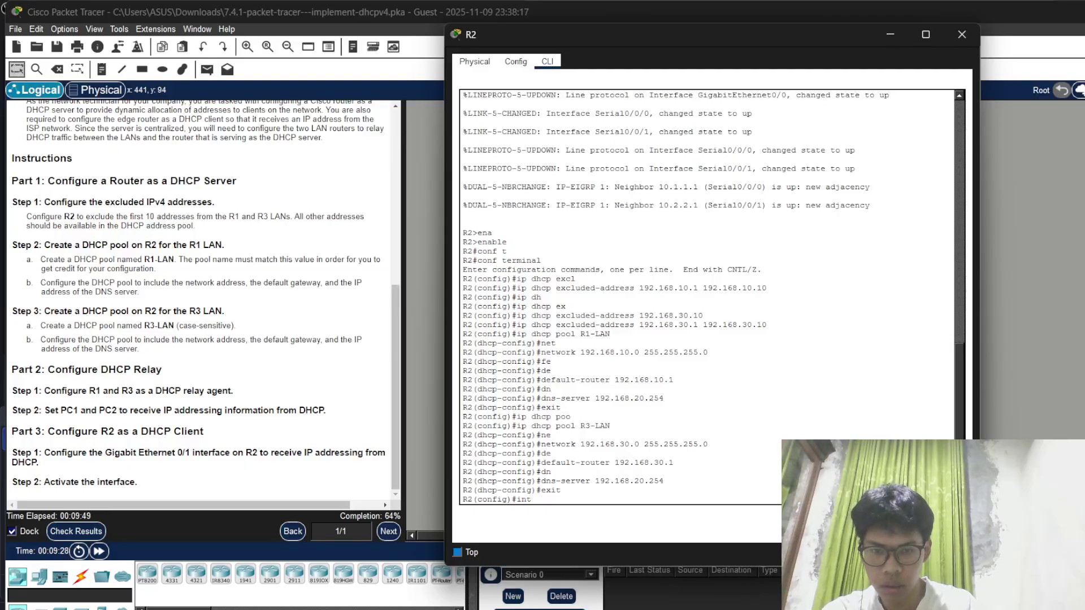
pyautogui.write('g0')
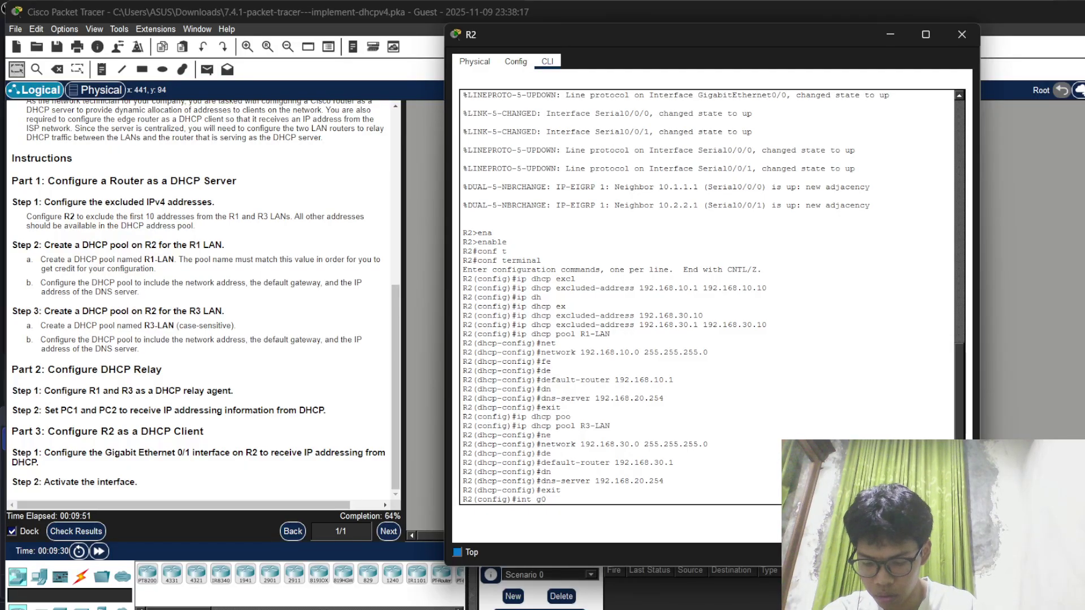
pyautogui.write('/1')
pyautogui.press('Return')
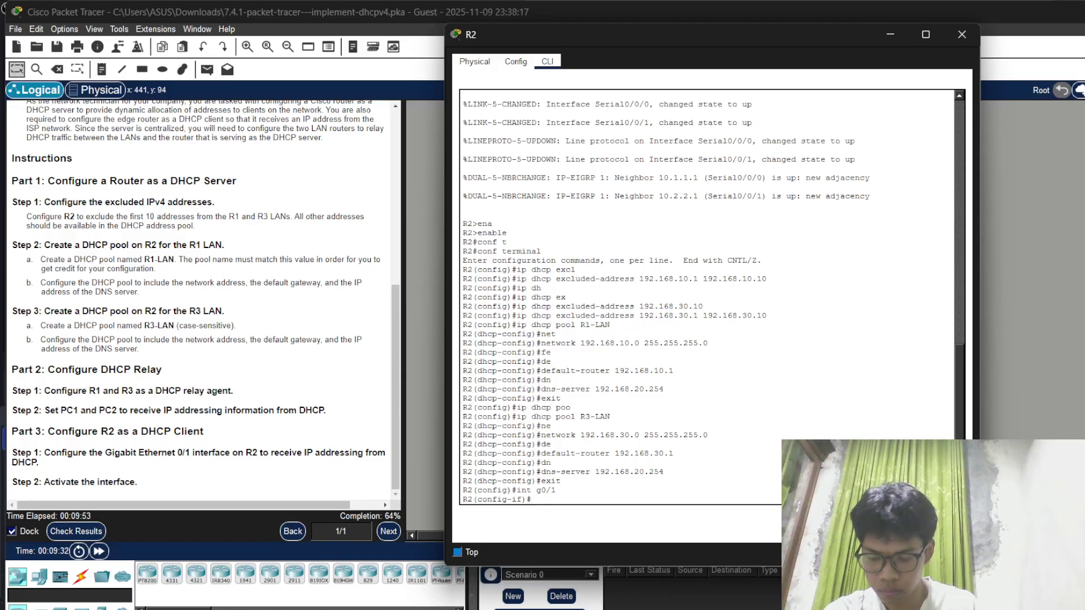
pyautogui.write('ip address d')
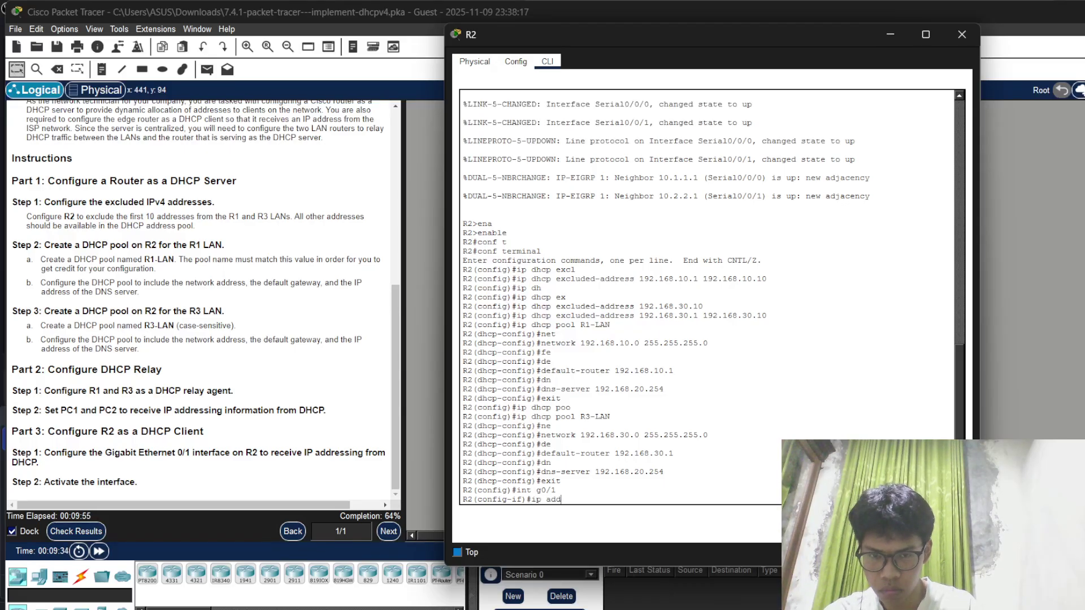
pyautogui.press('Tab')
pyautogui.write('d')
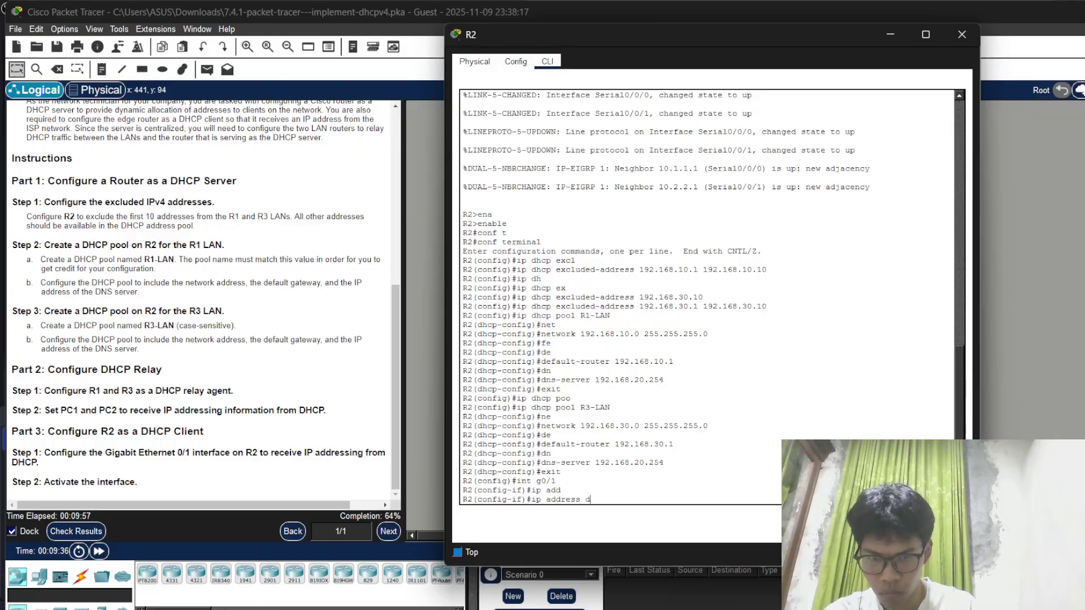
pyautogui.press('Tab')
pyautogui.press('Return')
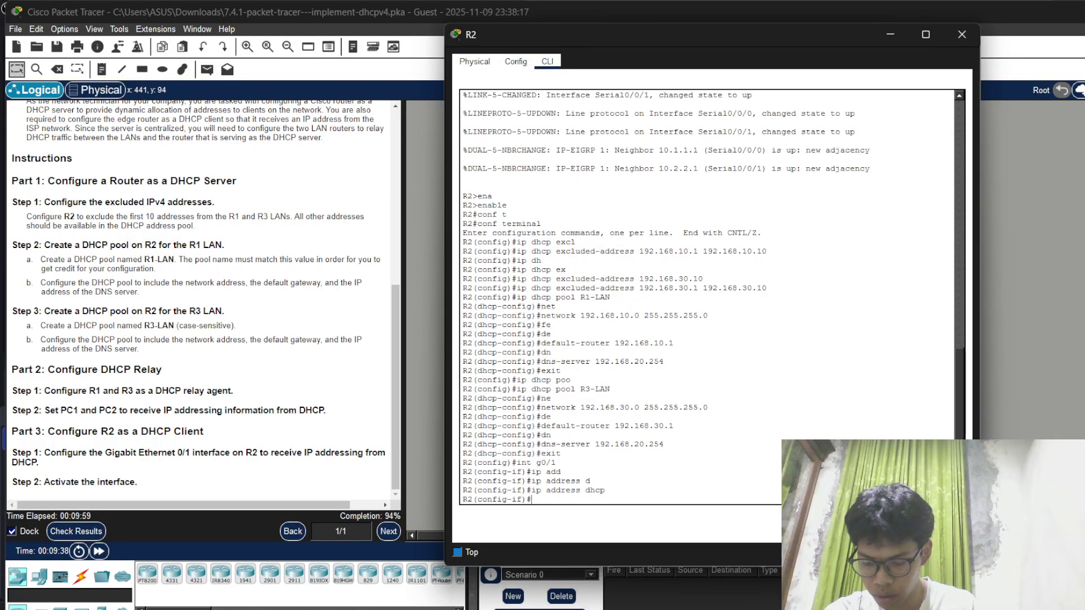
# Step: Activate R2's g0/1 interface with no shutdown and exit interface configuration mode
pyautogui.write('no sh')
pyautogui.press('Tab')
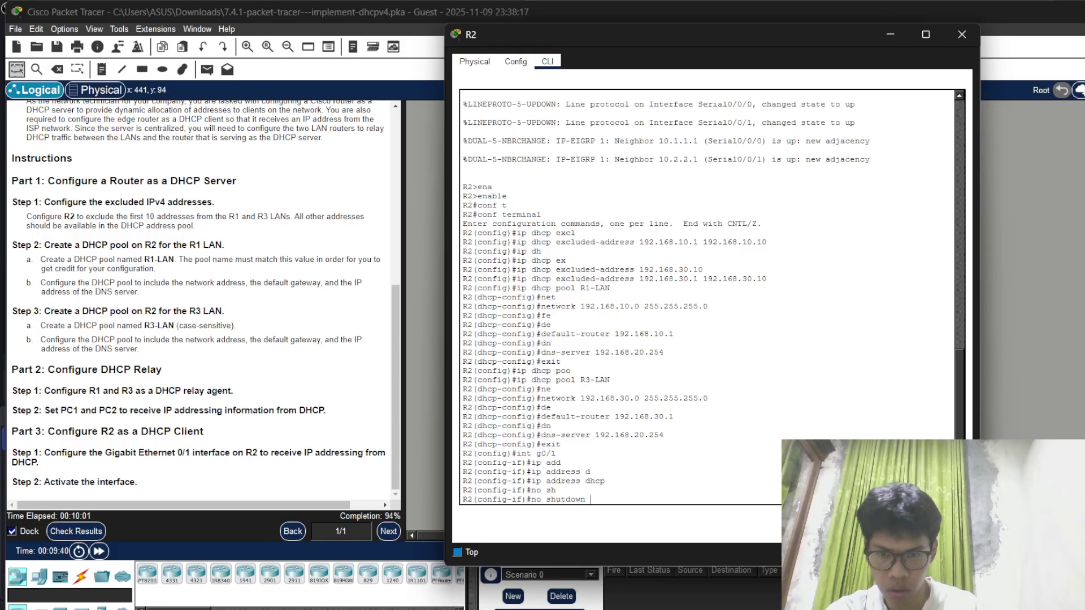
pyautogui.press('Return')
pyautogui.press('Return')
pyautogui.write('exit')
pyautogui.press('Return')
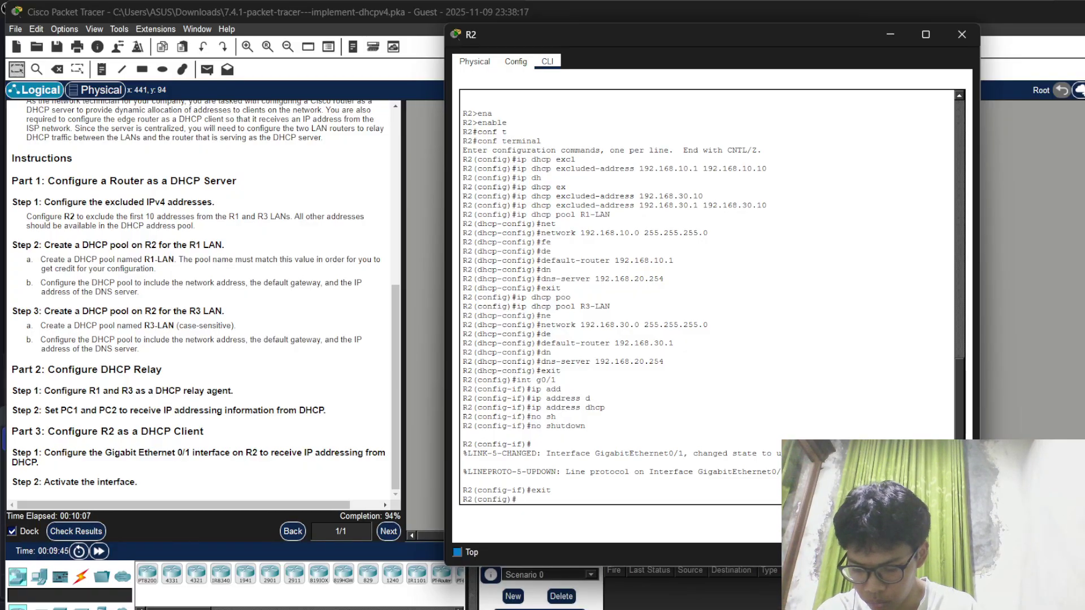
# Step: Check the activity results, review the assessment items for incorrect entries, and return to the topology
pyautogui.click(79, 532)
pyautogui.click(123, 97)
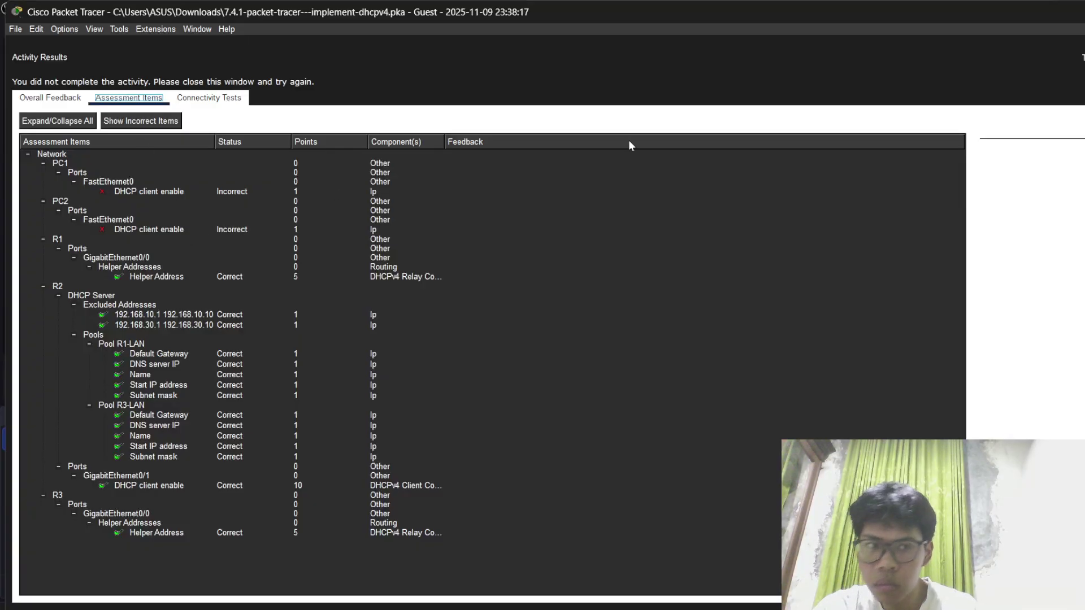
pyautogui.click(1073, 607)
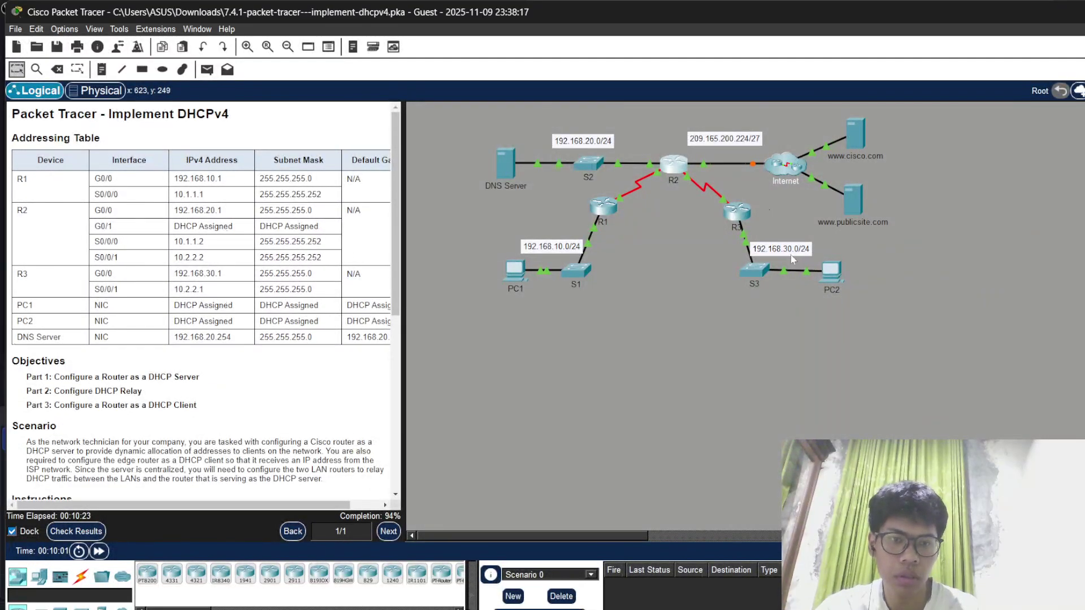
# Step: Open PC1's IP Configuration and set the FastEthernet0 IPv4 addressing to DHCP
pyautogui.click(516, 279)
pyautogui.click(432, 68)
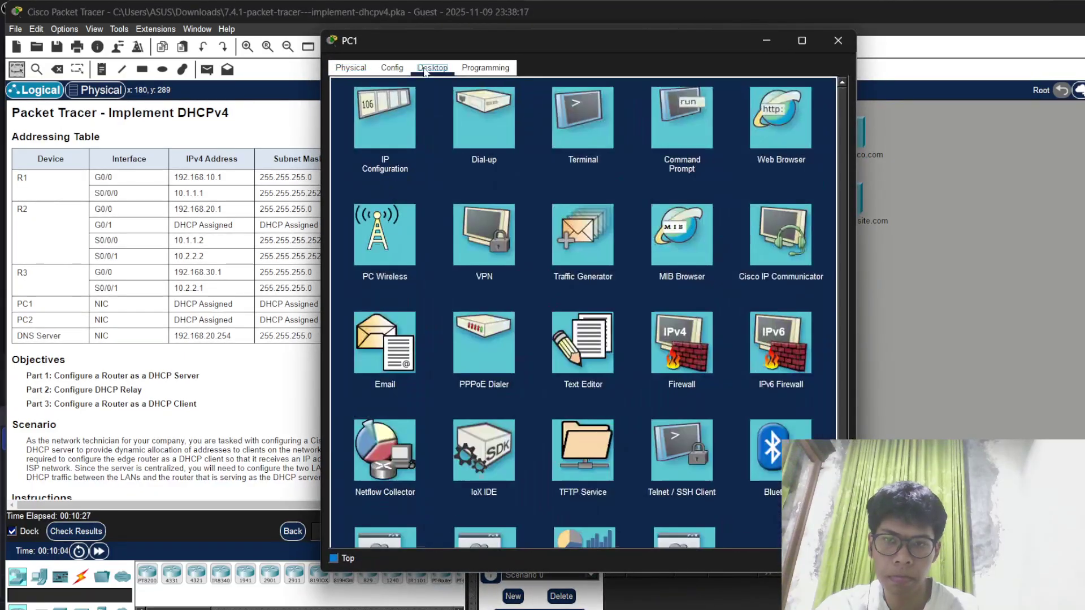
pyautogui.click(381, 119)
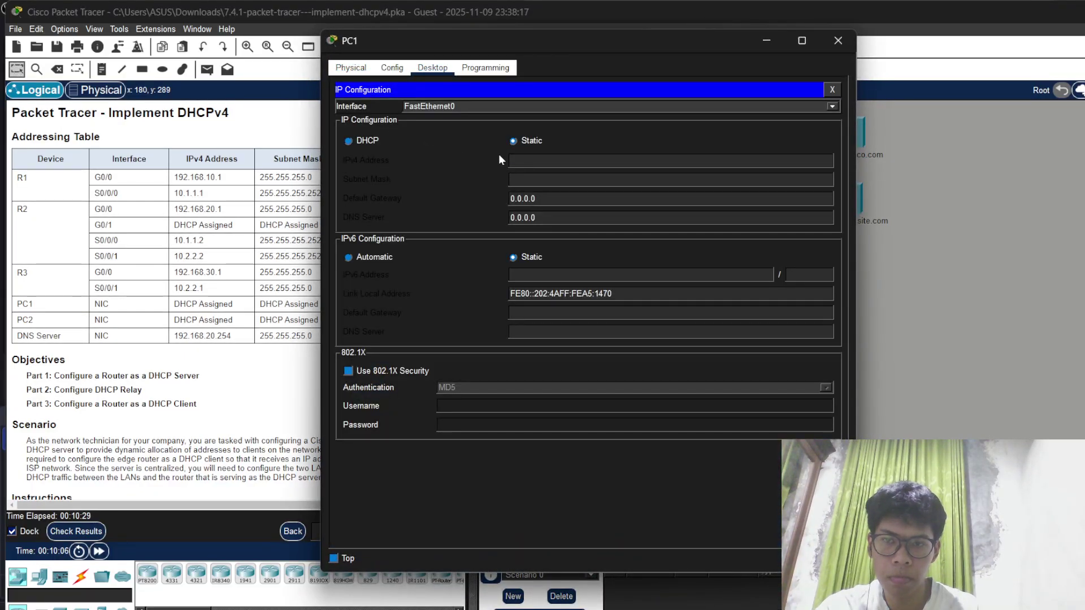
pyautogui.hscroll(1, 228, 295)
pyautogui.hscroll(-1, 228, 296)
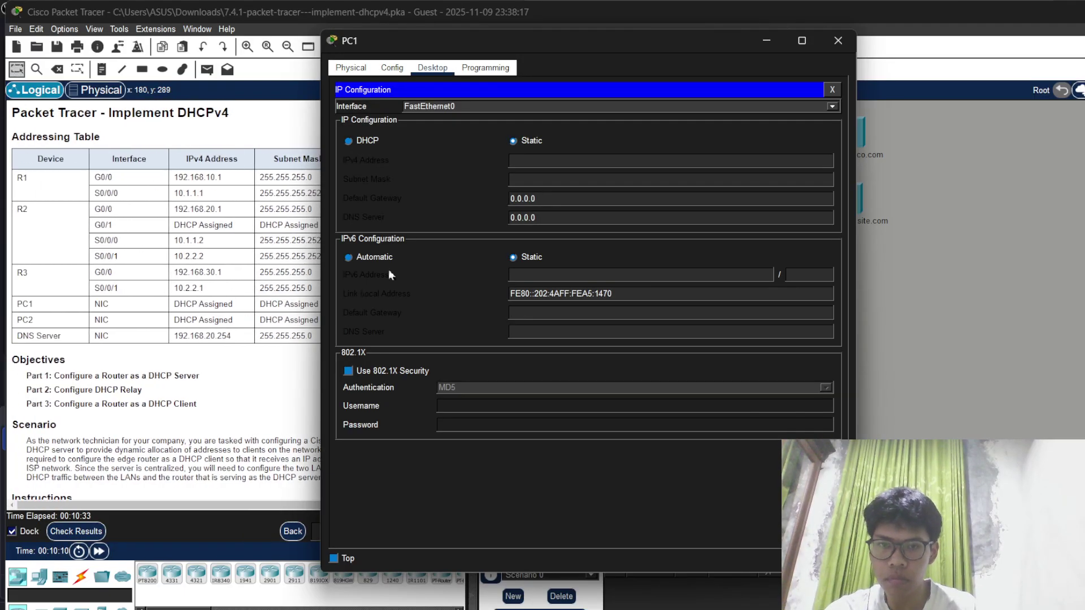
pyautogui.click(349, 141)
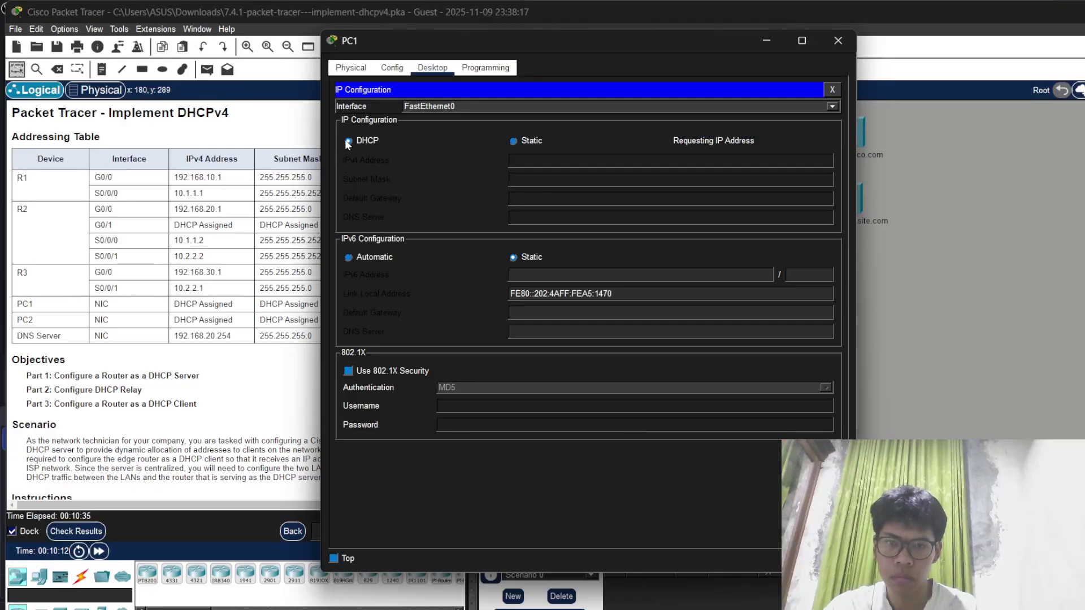
# Step: Repeat PC1's DHCP request by switching IPv4 addressing to Static and back to DHCP, and close PC1's window
pyautogui.click(513, 142)
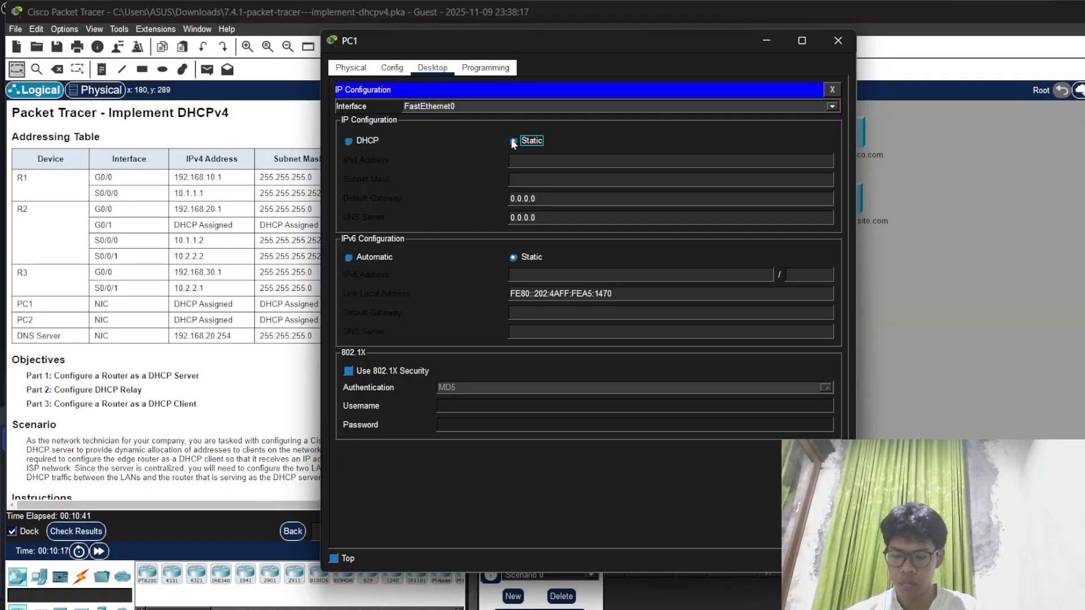
pyautogui.click(347, 141)
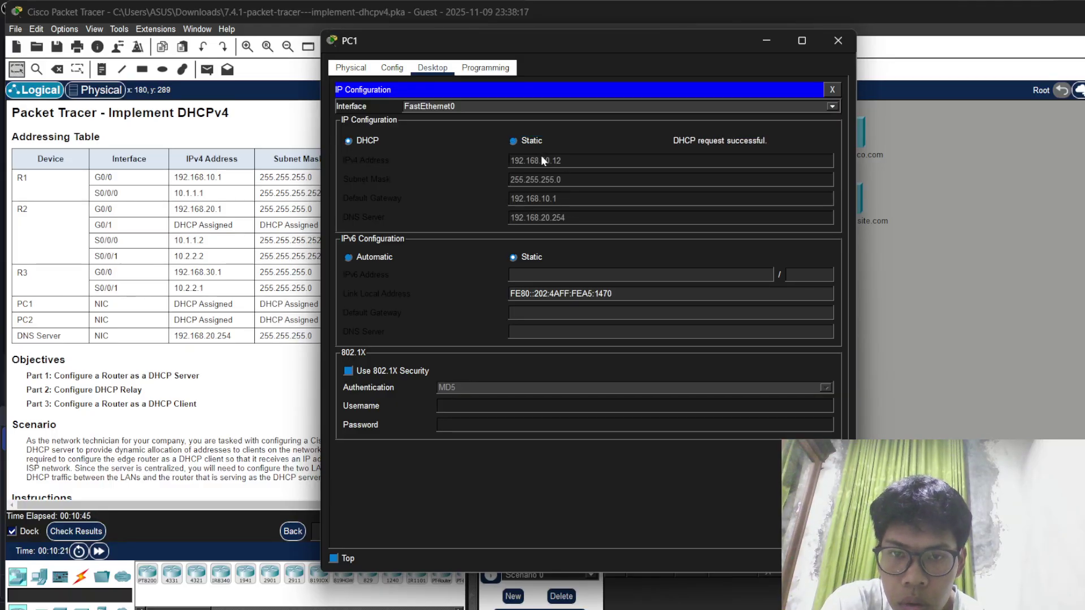
pyautogui.moveTo(384, 38); pyautogui.dragTo(494, 34)
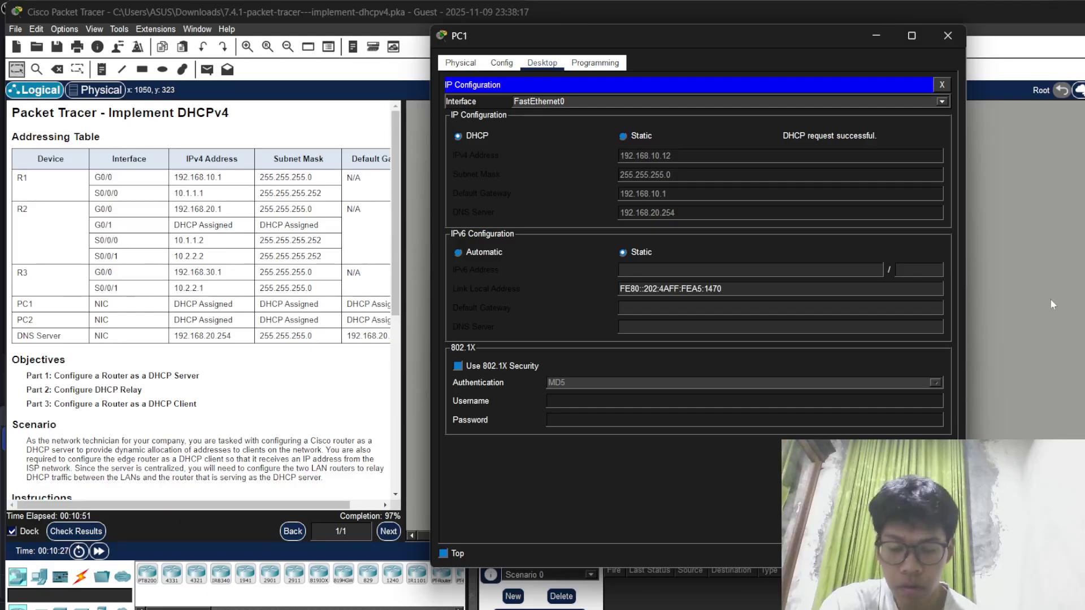
pyautogui.hotkey('alt', 'F4')
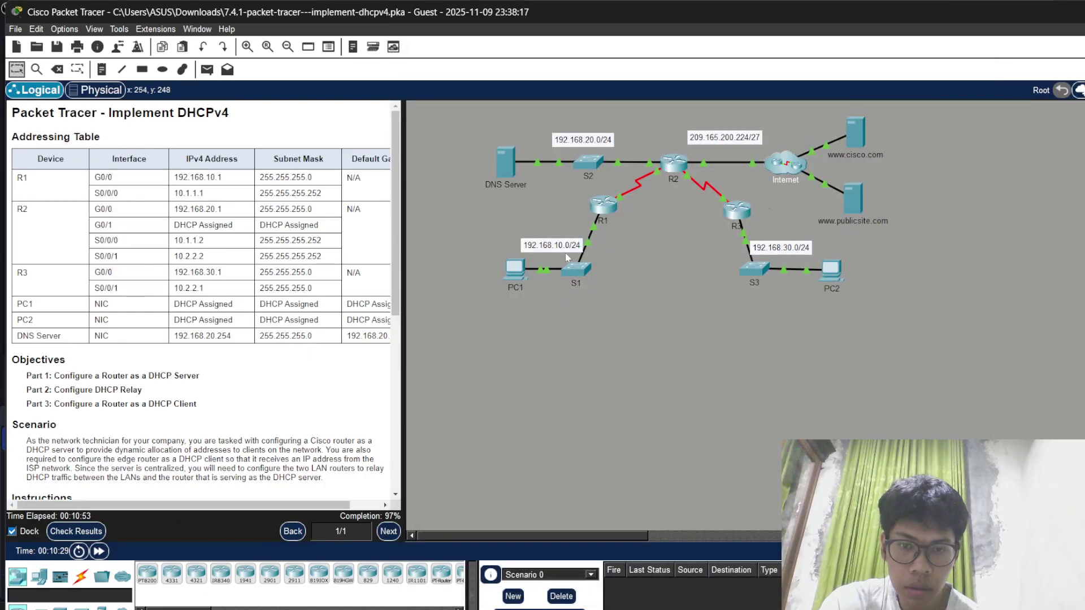
# Step: Set PC2's FastEthernet0 IPv4 addressing to DHCP in its IP Configuration and close PC2's window
pyautogui.click(831, 271)
pyautogui.click(432, 68)
pyautogui.click(365, 140)
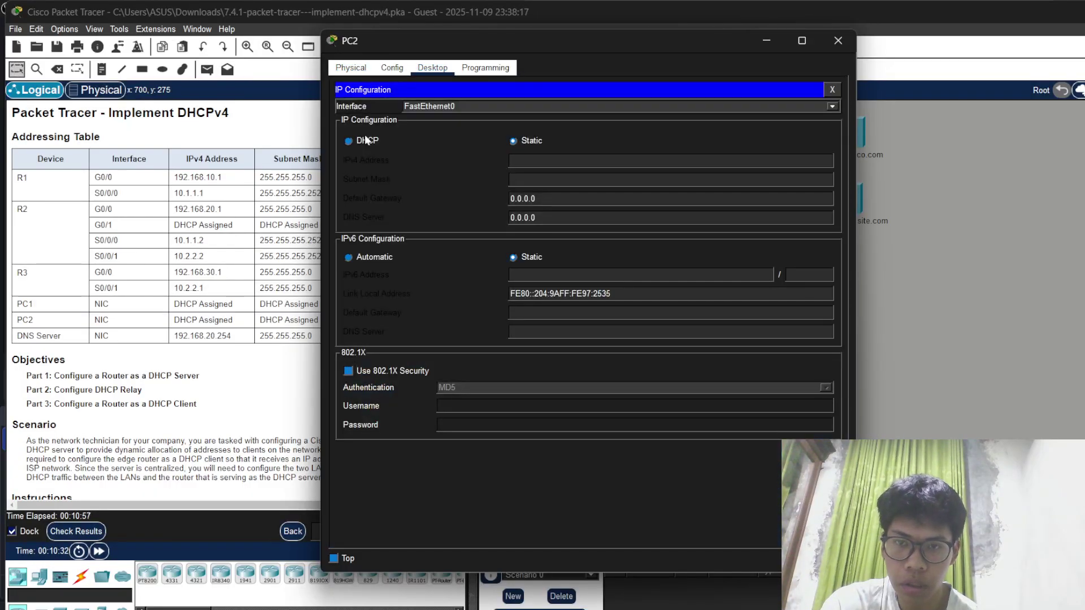
pyautogui.click(349, 141)
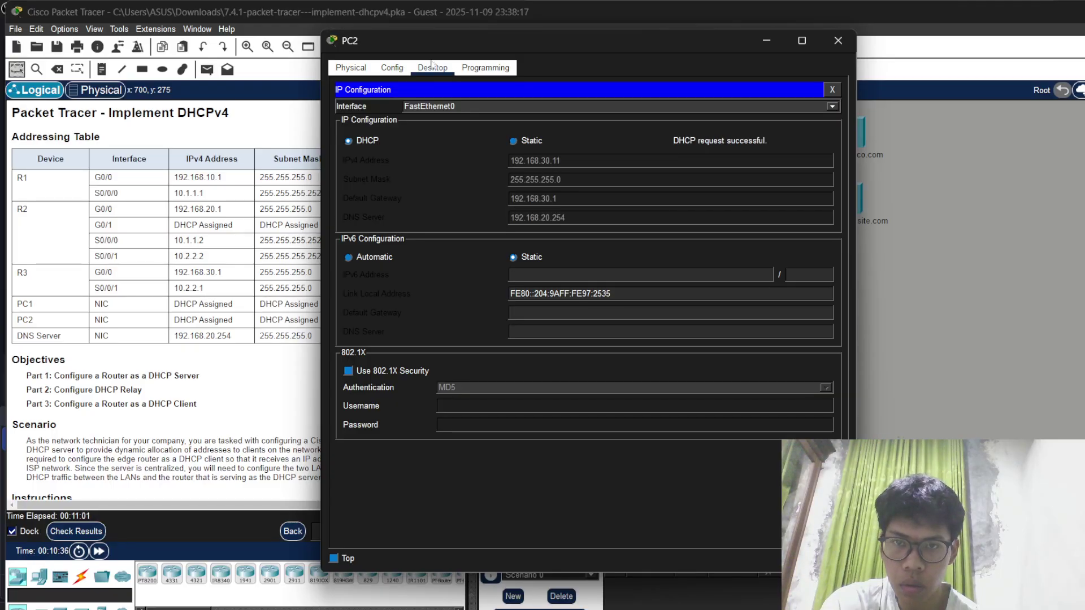
pyautogui.moveTo(428, 45); pyautogui.dragTo(579, 55)
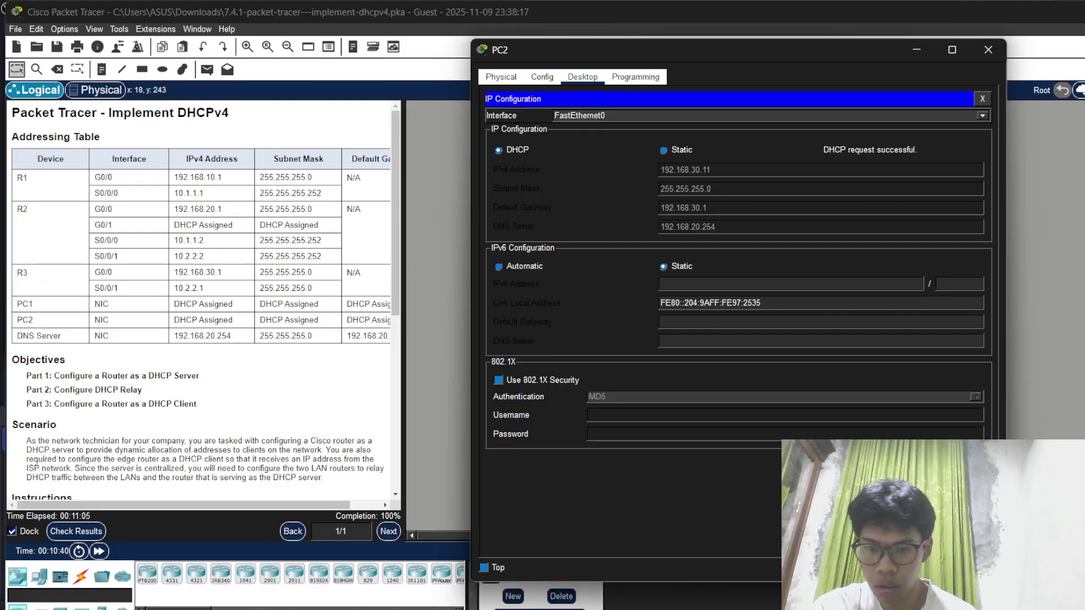
pyautogui.hotkey('alt', 'F4')
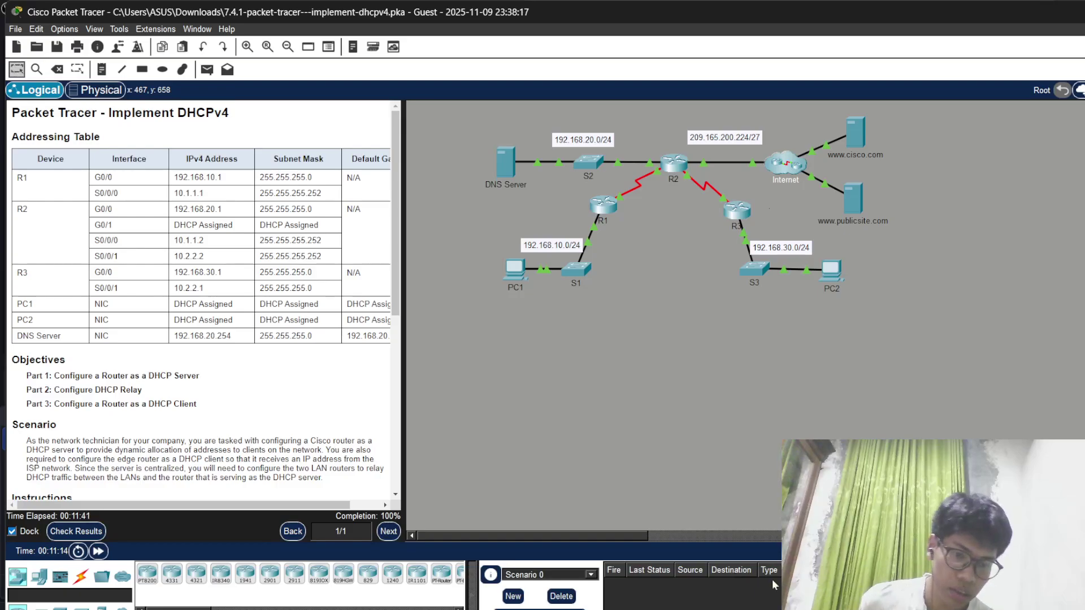
pyautogui.hotkey('alt', 'Tab')
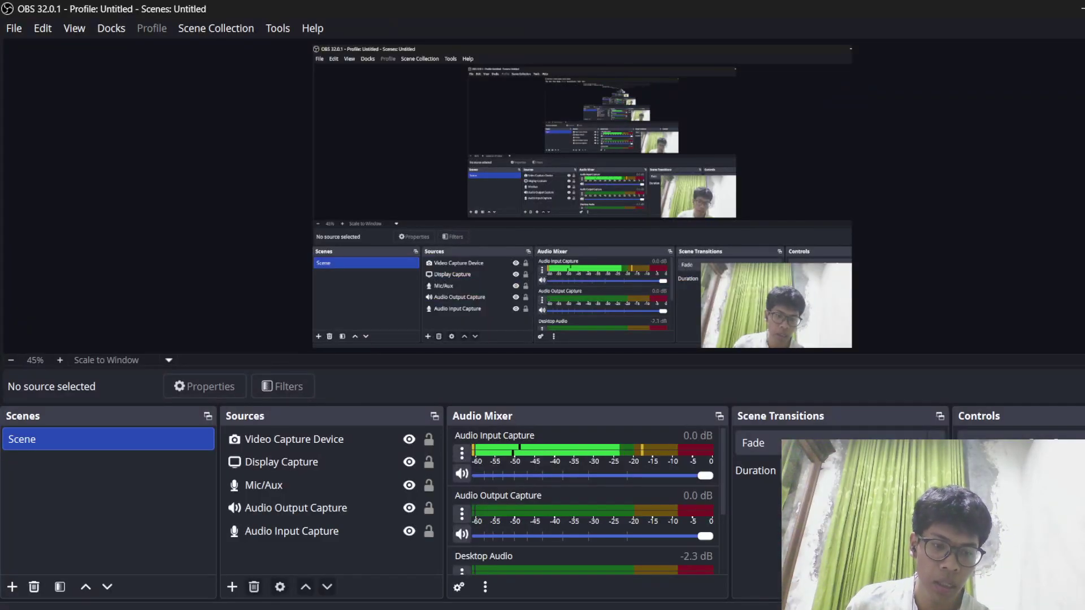